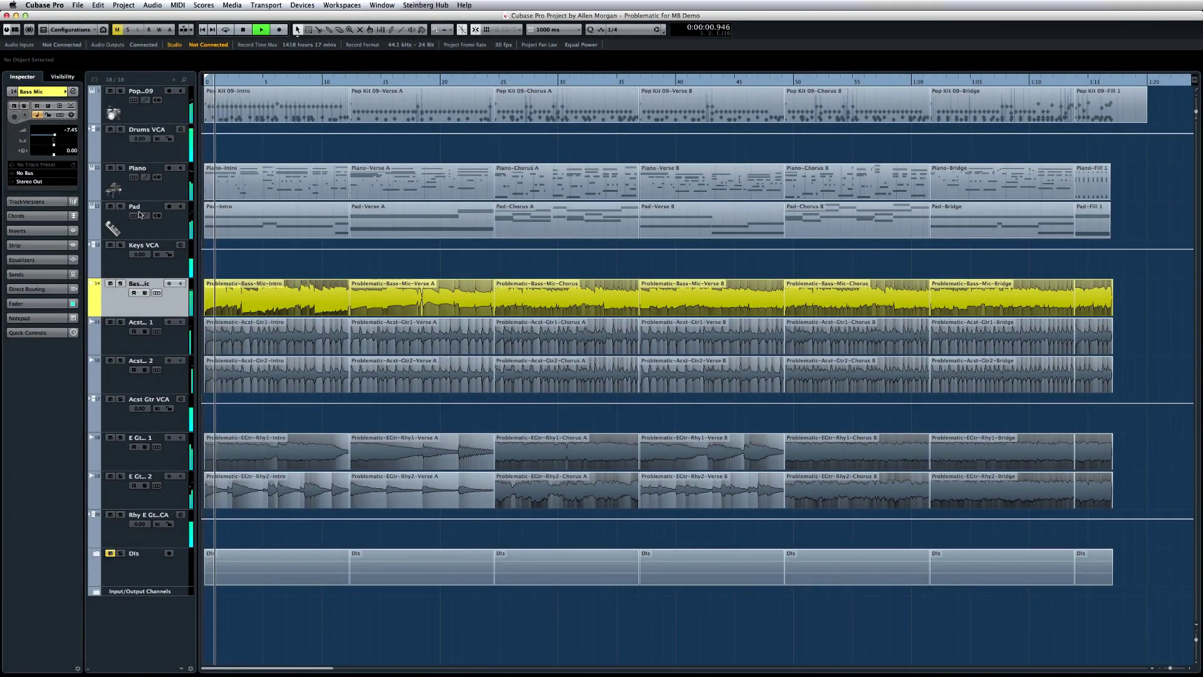
Step: Open the Channel Settings window for the Bass Mic track
{"action": "left_click", "coordinate": [73, 92]}
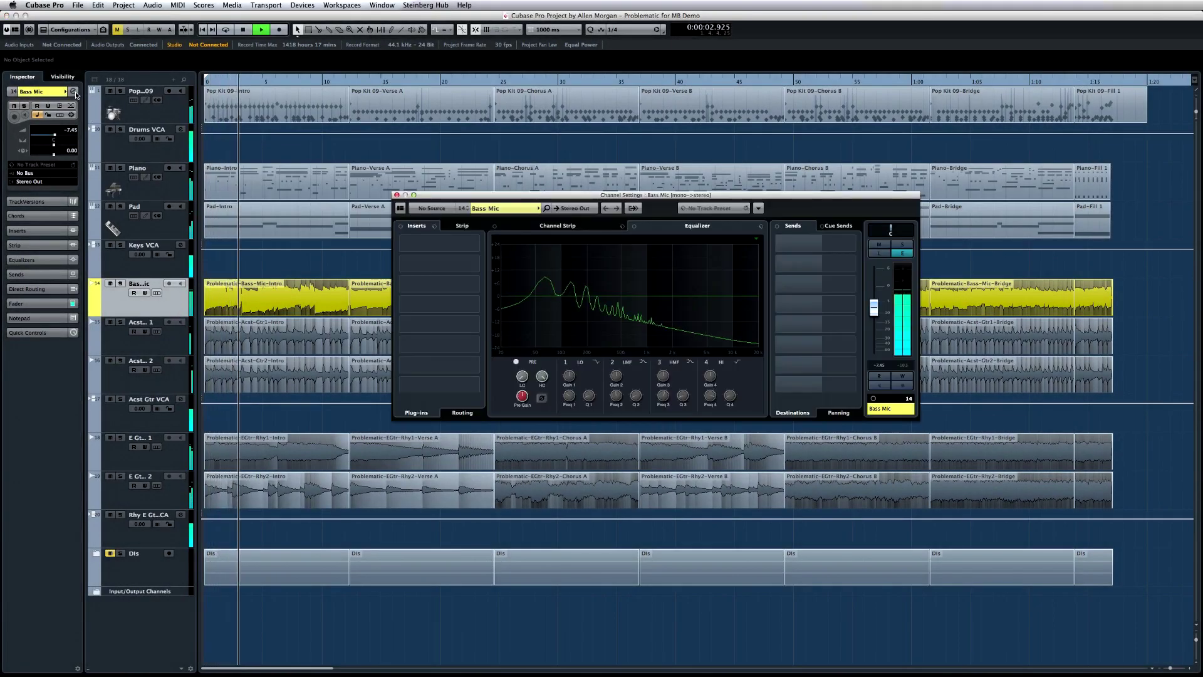
Step: Insert Steinberg > Dynamics > MultibandCompressor into the Bass Mic channel's first insert slot
{"action": "left_click", "coordinate": [480, 247]}
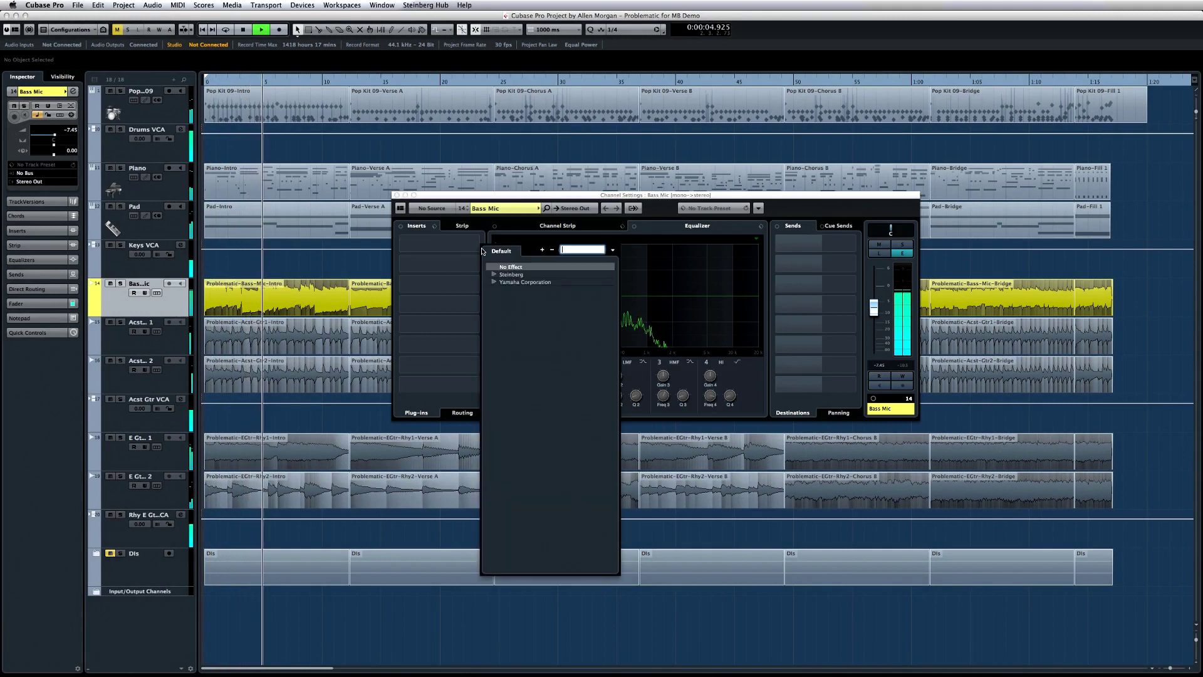
{"action": "left_click", "coordinate": [494, 274]}
{"action": "left_click", "coordinate": [503, 298]}
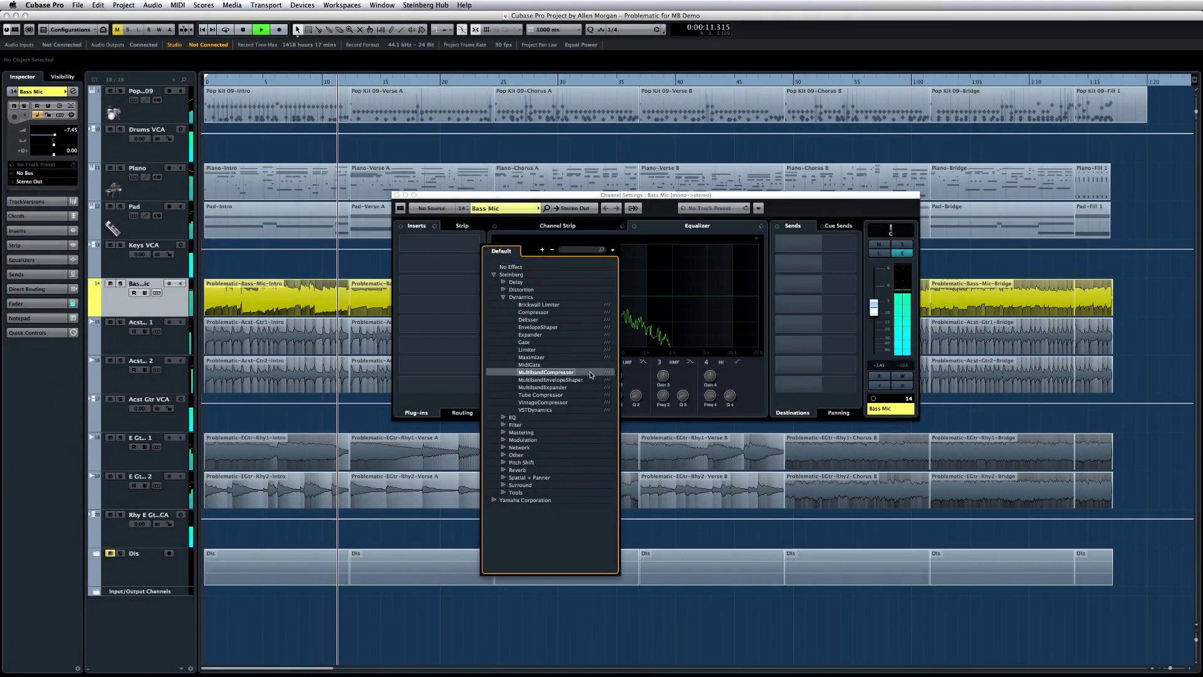
{"action": "left_click", "coordinate": [590, 373]}
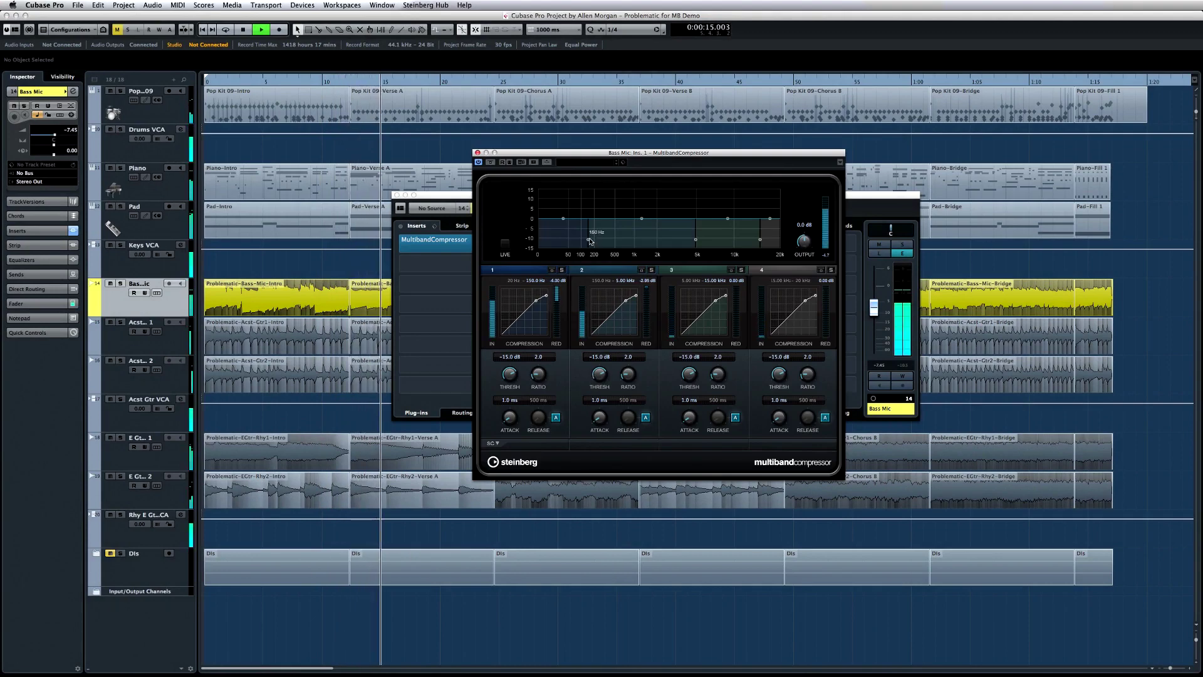
Step: Move the three compressor crossovers to about 444.5 Hz, 2.79 kHz and 11.85 kHz
{"action": "mouse_move", "coordinate": [589, 240]}
{"action": "left_mouse_down"}
{"action": "mouse_move", "coordinate": [625, 241]}
{"action": "mouse_move", "coordinate": [573, 239]}
{"action": "mouse_move", "coordinate": [611, 238]}
{"action": "left_mouse_up"}
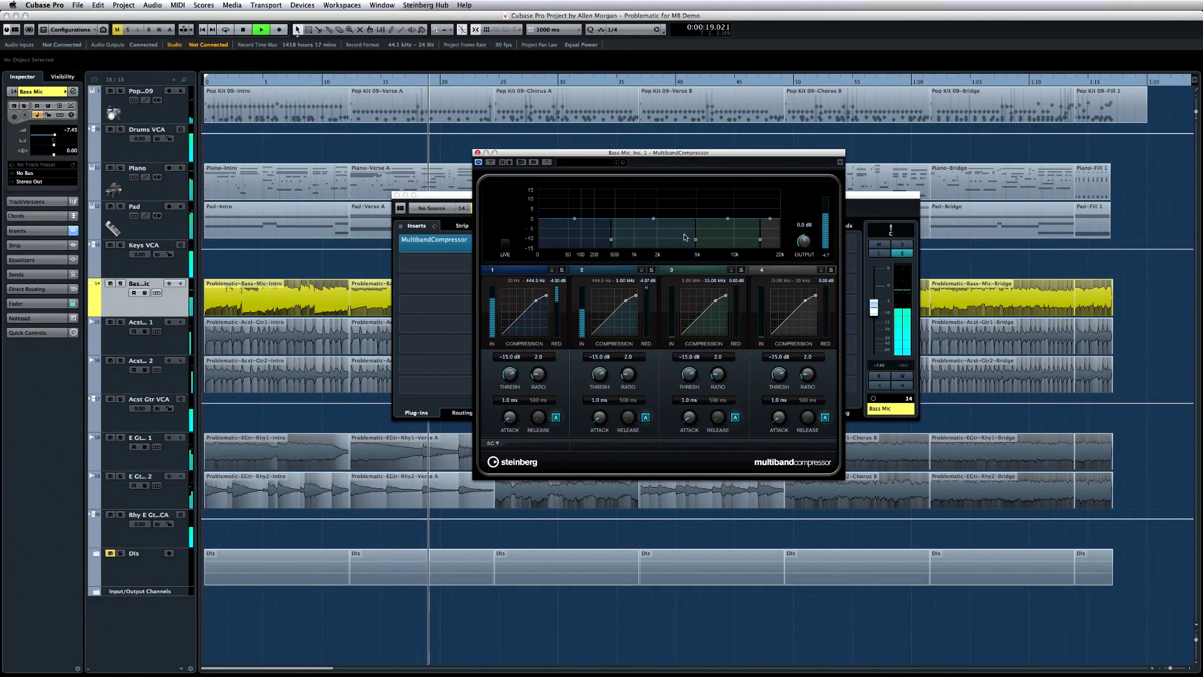
{"action": "left_click_drag", "start_coordinate": [696, 239], "coordinate": [669, 239]}
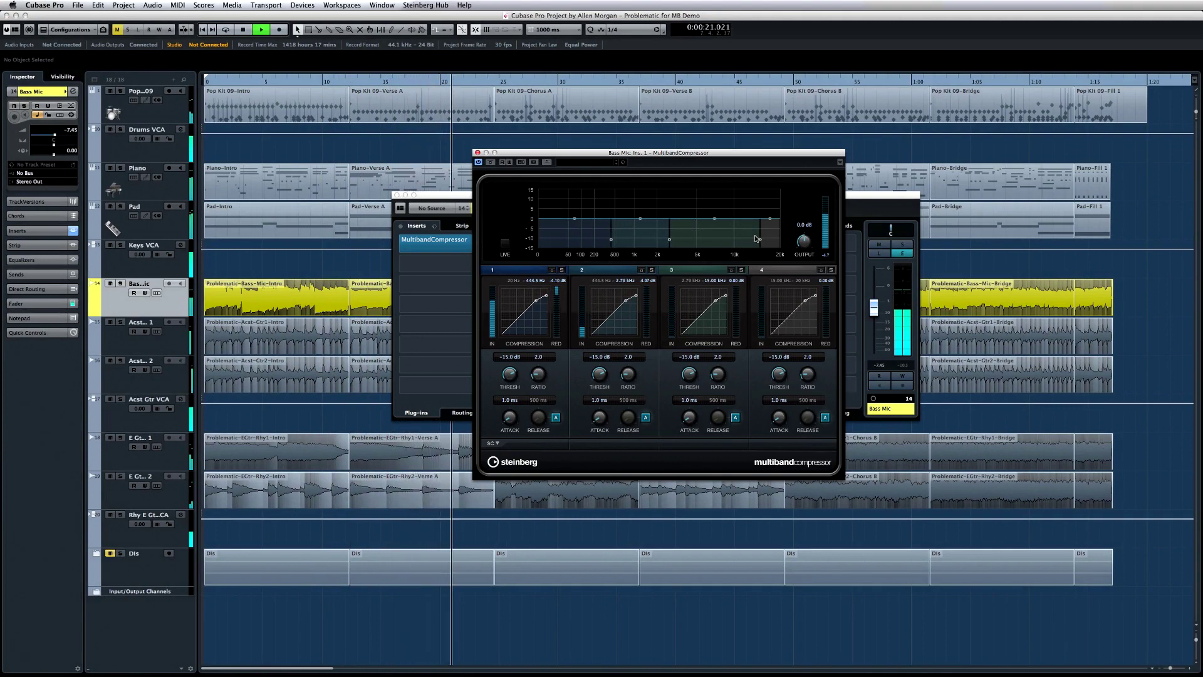
{"action": "left_click_drag", "start_coordinate": [760, 240], "coordinate": [742, 236]}
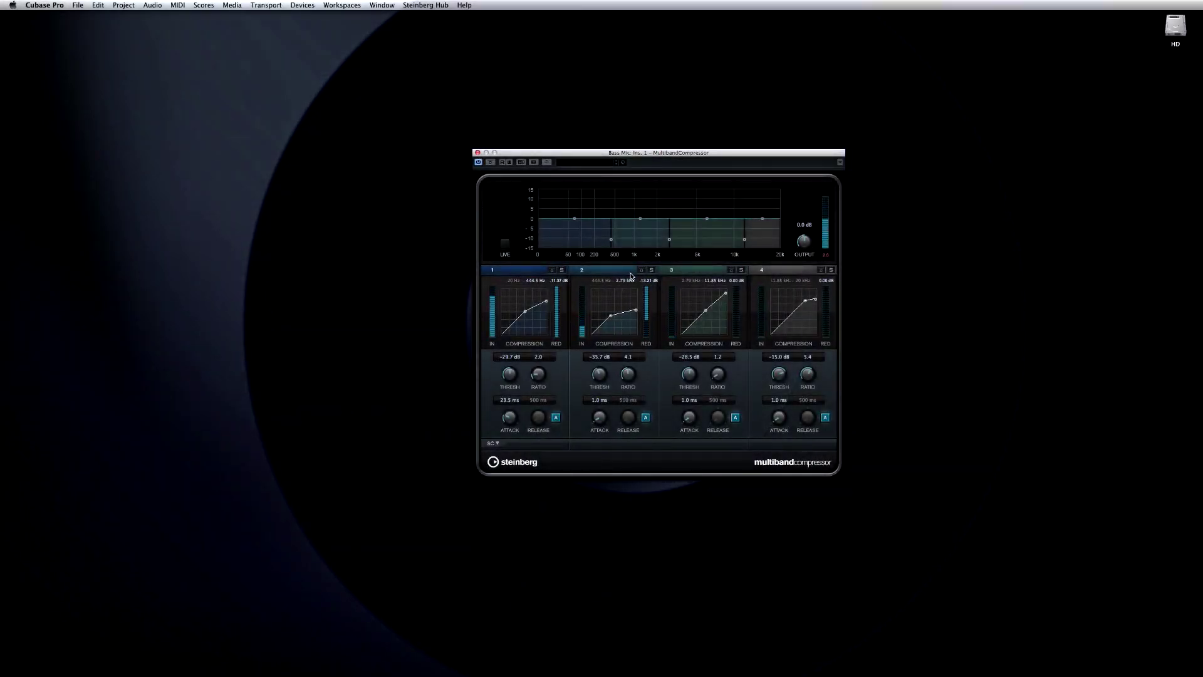
Step: Narrow band 2 to about 679 Hz–2.10 kHz, threshold -48.2 dB, manual 846 ms release
{"action": "left_click_drag", "start_coordinate": [611, 240], "coordinate": [593, 240]}
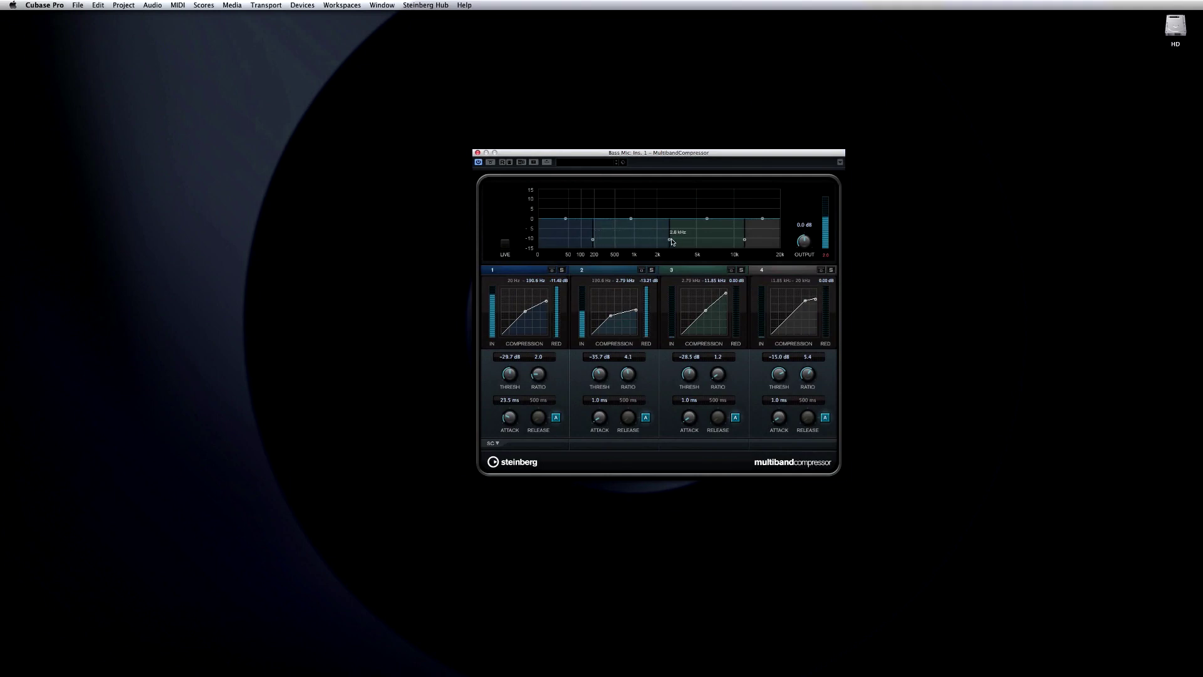
{"action": "left_click_drag", "start_coordinate": [671, 240], "coordinate": [641, 217]}
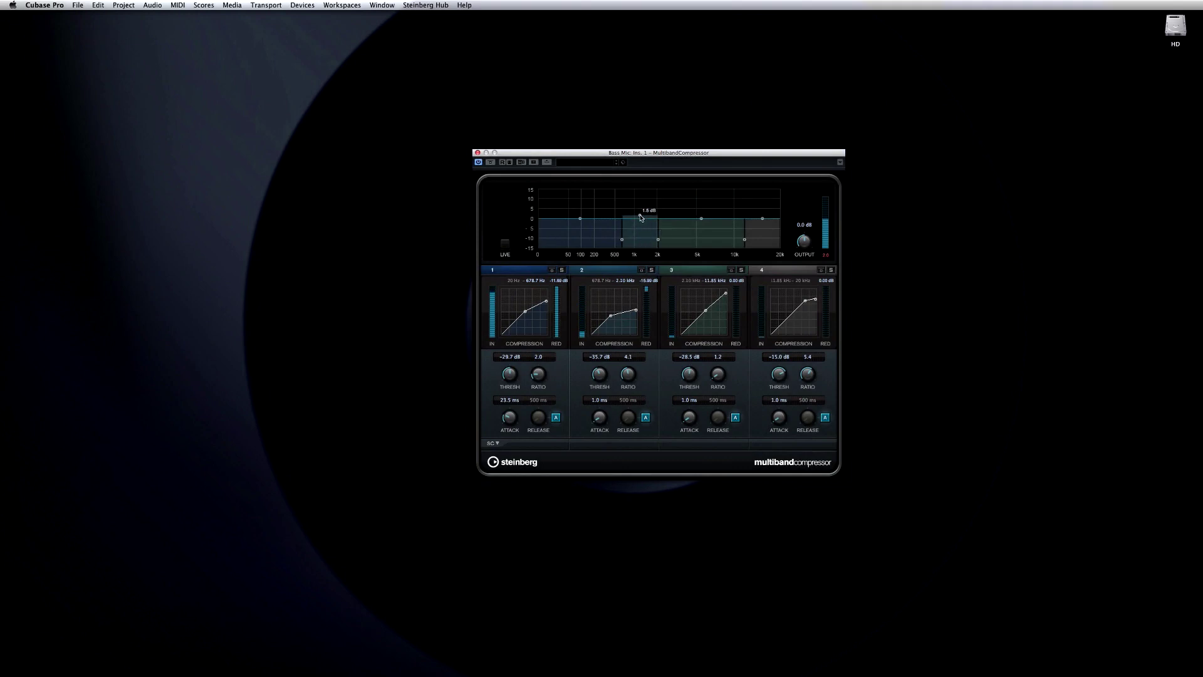
{"action": "mouse_move", "coordinate": [601, 376]}
{"action": "left_mouse_down"}
{"action": "mouse_move", "coordinate": [600, 414]}
{"action": "mouse_move", "coordinate": [609, 358]}
{"action": "left_mouse_up"}
{"action": "mouse_move", "coordinate": [608, 322]}
{"action": "left_mouse_down"}
{"action": "mouse_move", "coordinate": [609, 307]}
{"action": "mouse_move", "coordinate": [606, 326]}
{"action": "left_mouse_up"}
{"action": "left_click", "coordinate": [645, 417]}
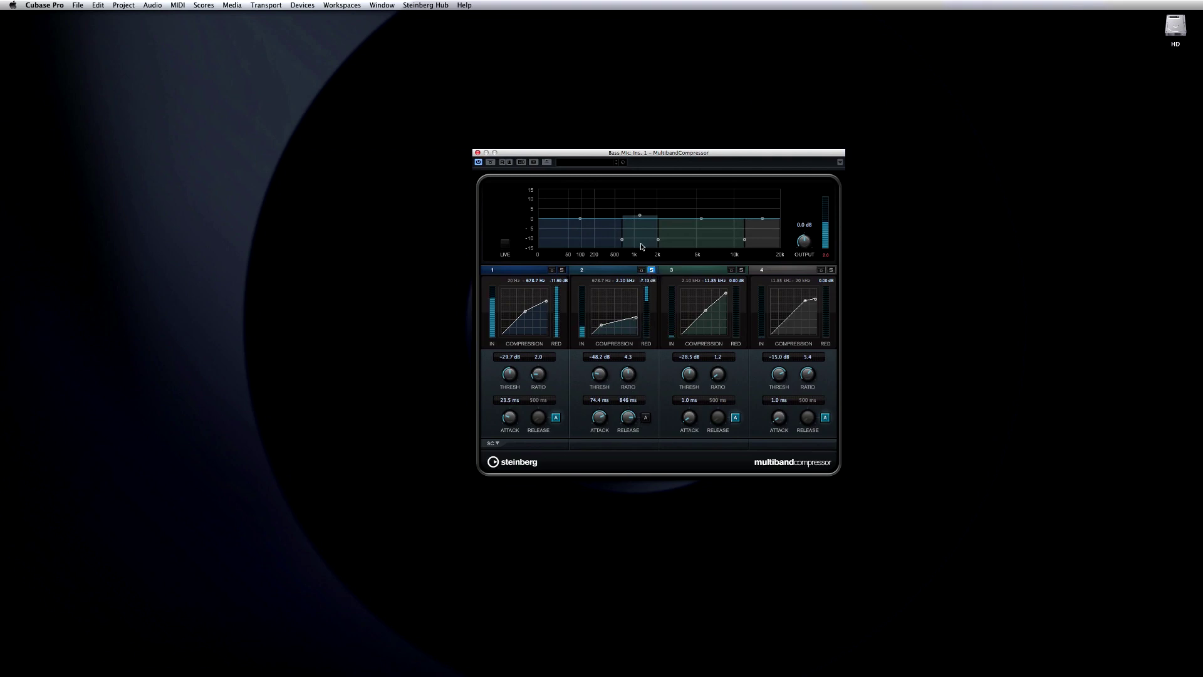
Step: Redo band 2's crossovers, lower its threshold to -48.2 dB and disable its auto release
{"action": "left_click_drag", "start_coordinate": [622, 240], "coordinate": [648, 241]}
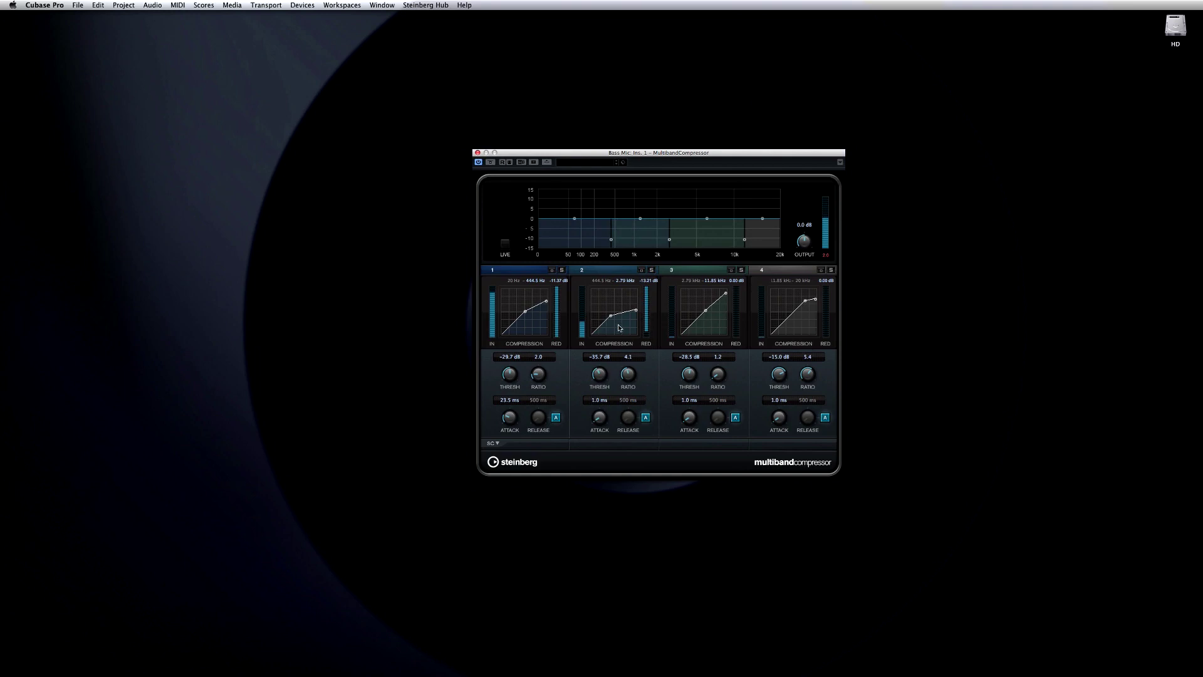
{"action": "left_click_drag", "start_coordinate": [611, 239], "coordinate": [592, 240]}
{"action": "left_click_drag", "start_coordinate": [671, 240], "coordinate": [639, 215]}
{"action": "left_click_drag", "start_coordinate": [601, 375], "coordinate": [607, 327]}
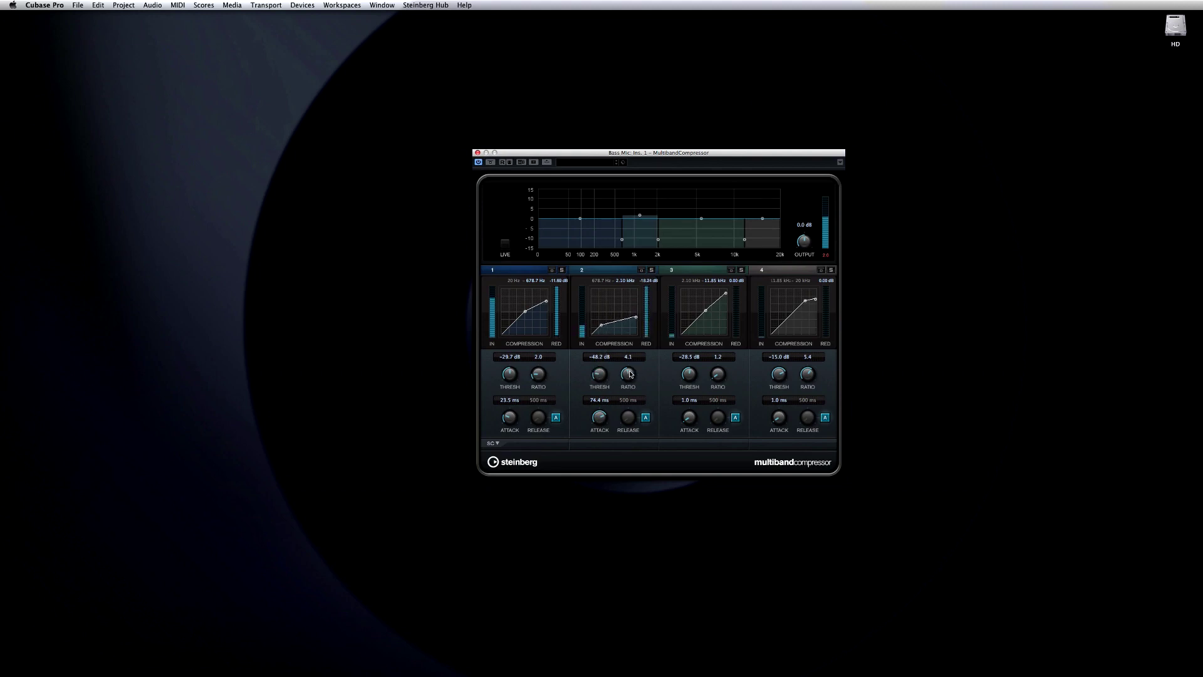
{"action": "left_click", "coordinate": [647, 418]}
Step: Solo band 2, set its lower split to about 499 Hz and boost it about +4.5 dB
{"action": "left_click", "coordinate": [652, 271]}
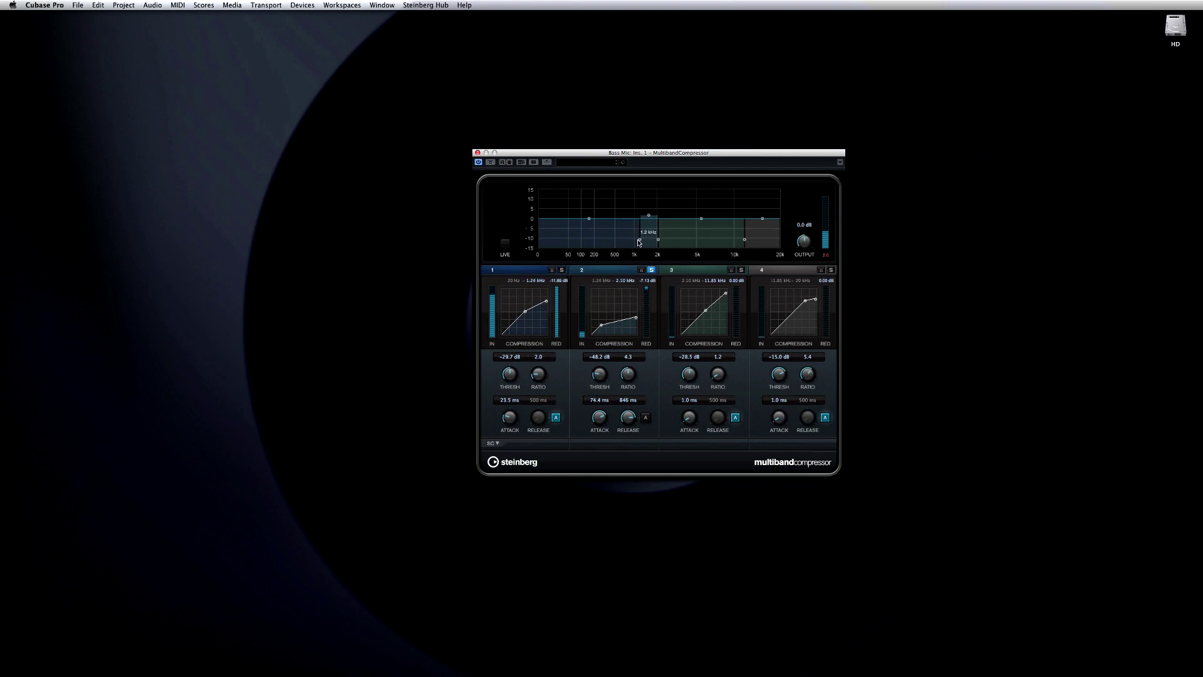
{"action": "left_click_drag", "start_coordinate": [622, 243], "coordinate": [649, 242]}
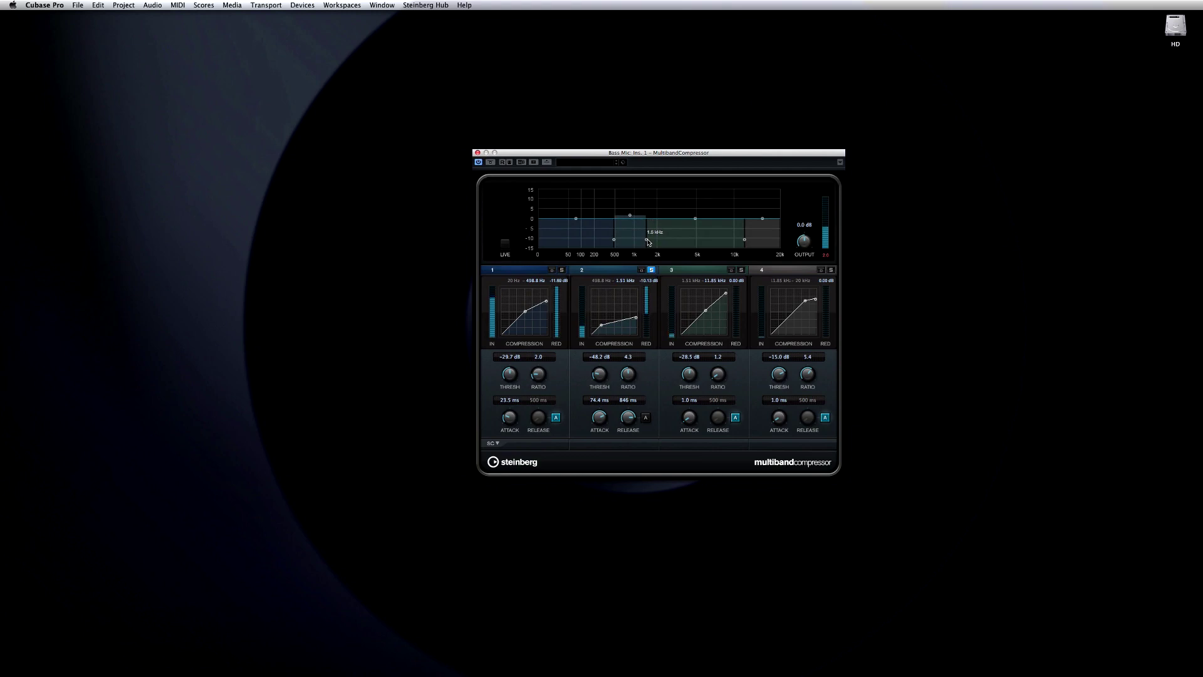
{"action": "mouse_move", "coordinate": [633, 218]}
{"action": "left_mouse_down"}
{"action": "mouse_move", "coordinate": [632, 201]}
{"action": "mouse_move", "coordinate": [630, 245]}
{"action": "mouse_move", "coordinate": [629, 211]}
{"action": "left_mouse_up"}
Step: Compare band 2 bypassed and active, then switch on the compressor's live mode
{"action": "left_click", "coordinate": [642, 271]}
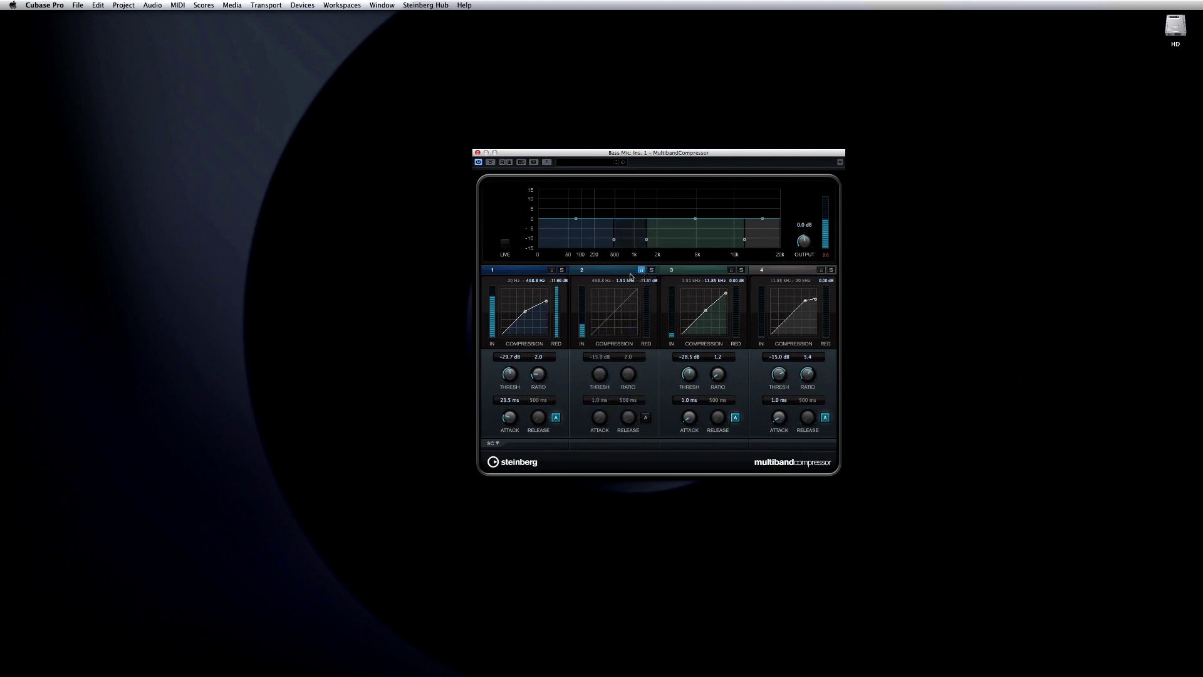
{"action": "left_click", "coordinate": [642, 270]}
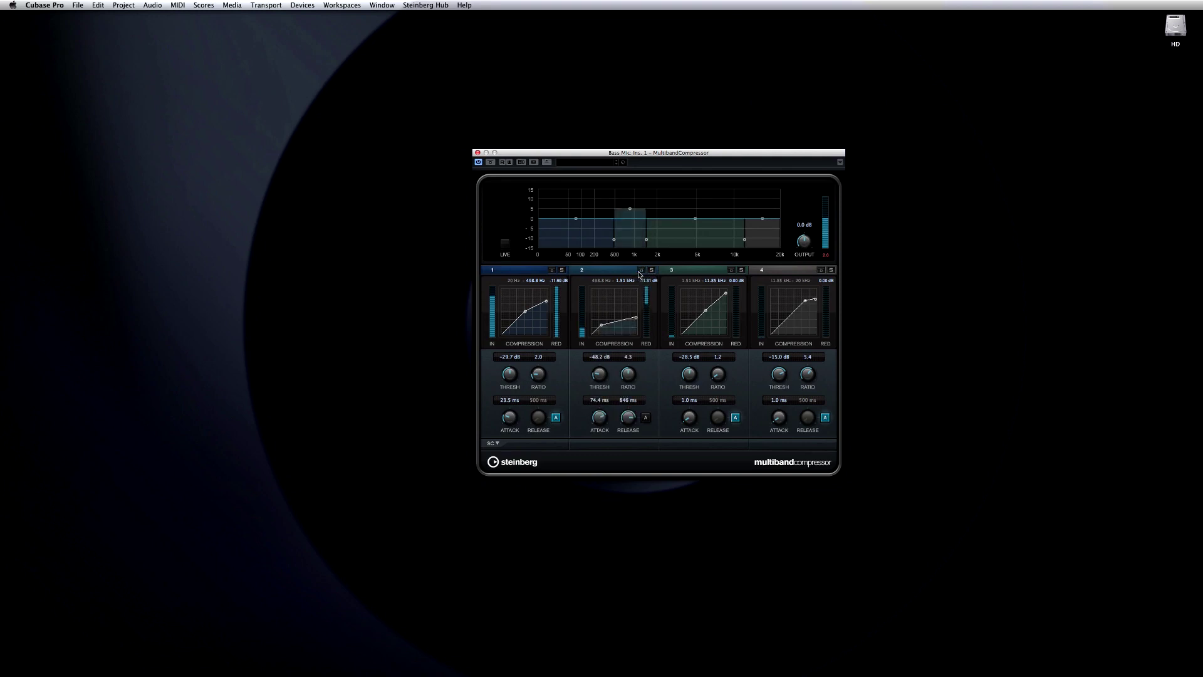
{"action": "left_click", "coordinate": [505, 243]}
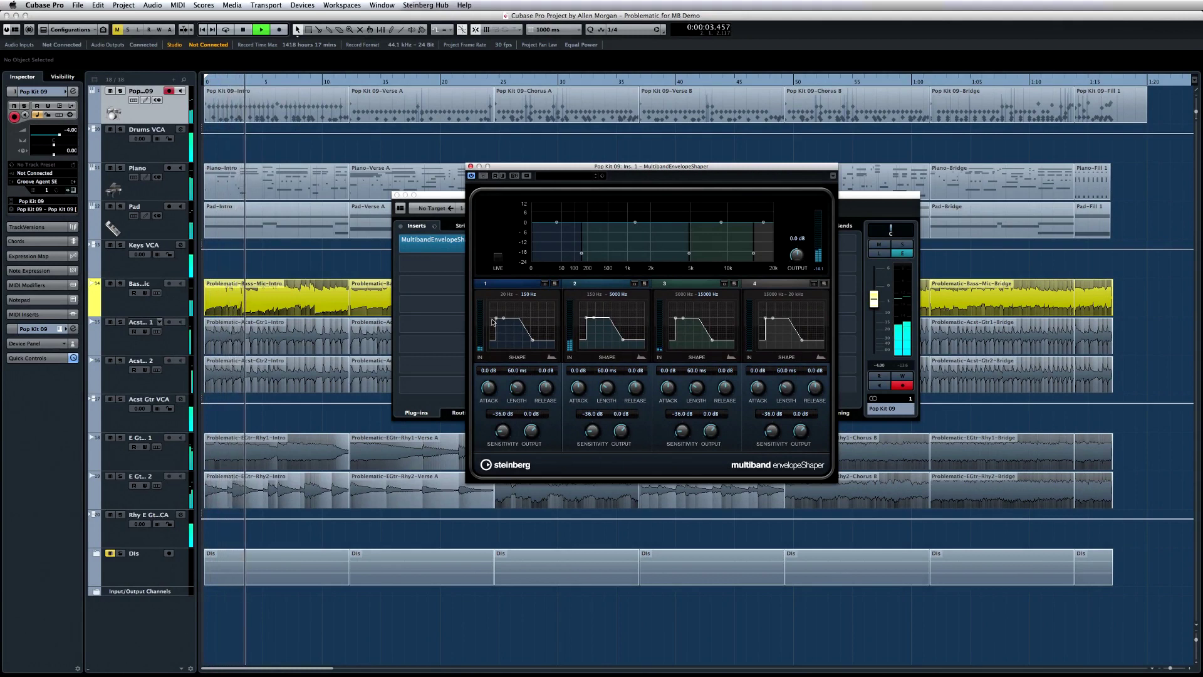
Step: Soften band 1 and 2 attacks (band 1 -15.3 dB, 200 ms length) and raise band 2 output to 7.1 dB
{"action": "left_click_drag", "start_coordinate": [496, 318], "coordinate": [541, 328]}
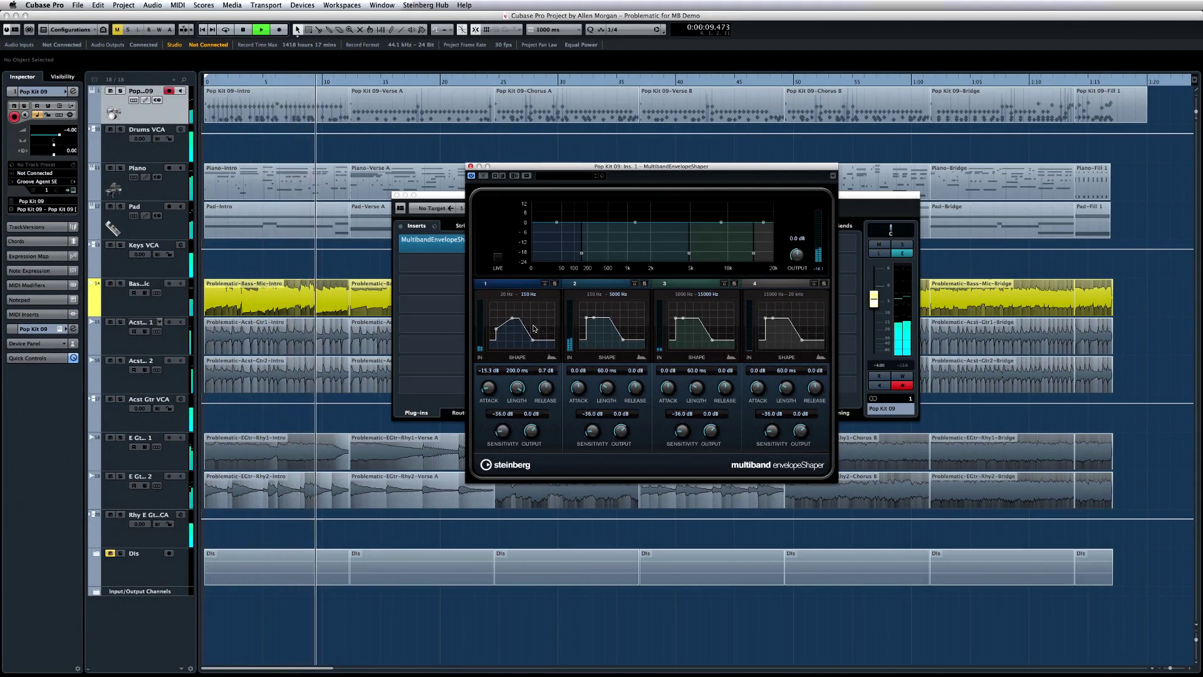
{"action": "left_click_drag", "start_coordinate": [587, 332], "coordinate": [587, 342]}
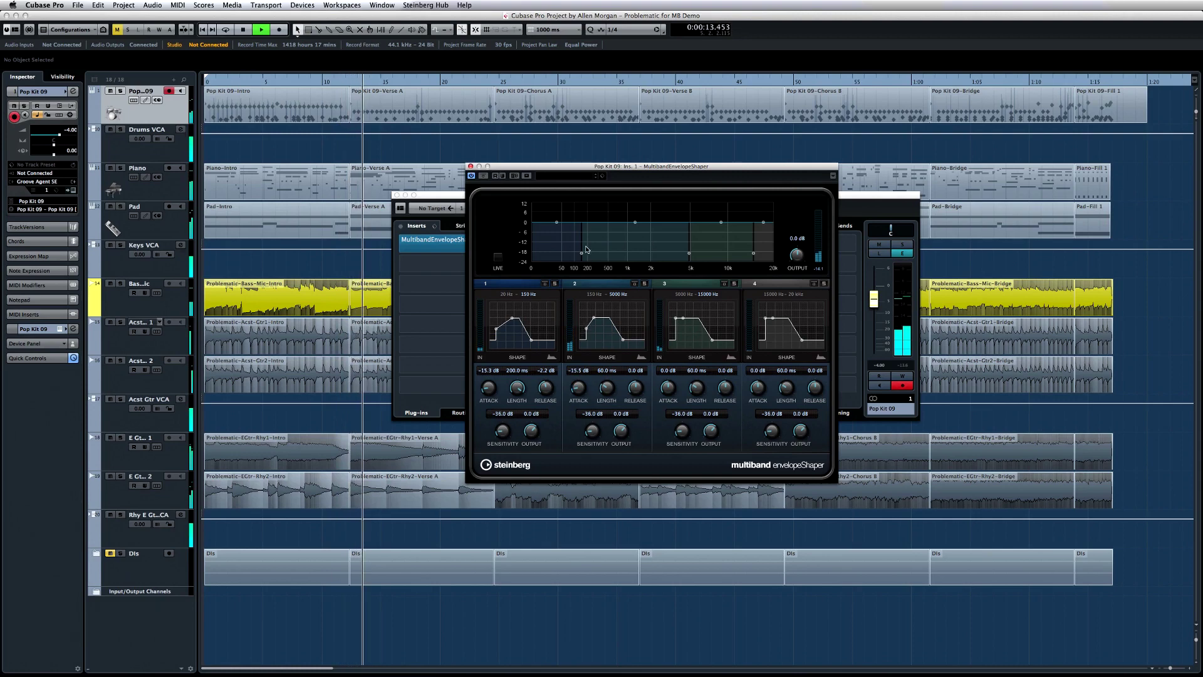
{"action": "left_click_drag", "start_coordinate": [636, 223], "coordinate": [634, 214]}
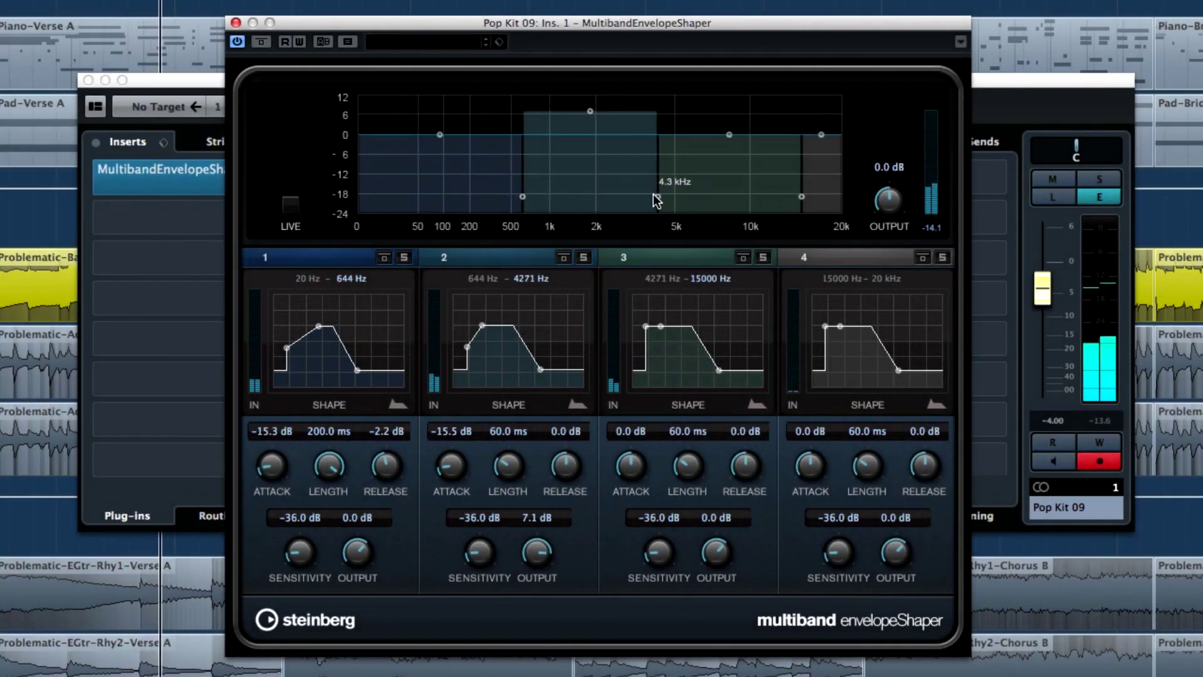
Step: Set splits near 3979 Hz and 12463 Hz, lower and lengthen band 3, and raise band 4 release to +13.8 dB
{"action": "left_click_drag", "start_coordinate": [725, 139], "coordinate": [726, 156]}
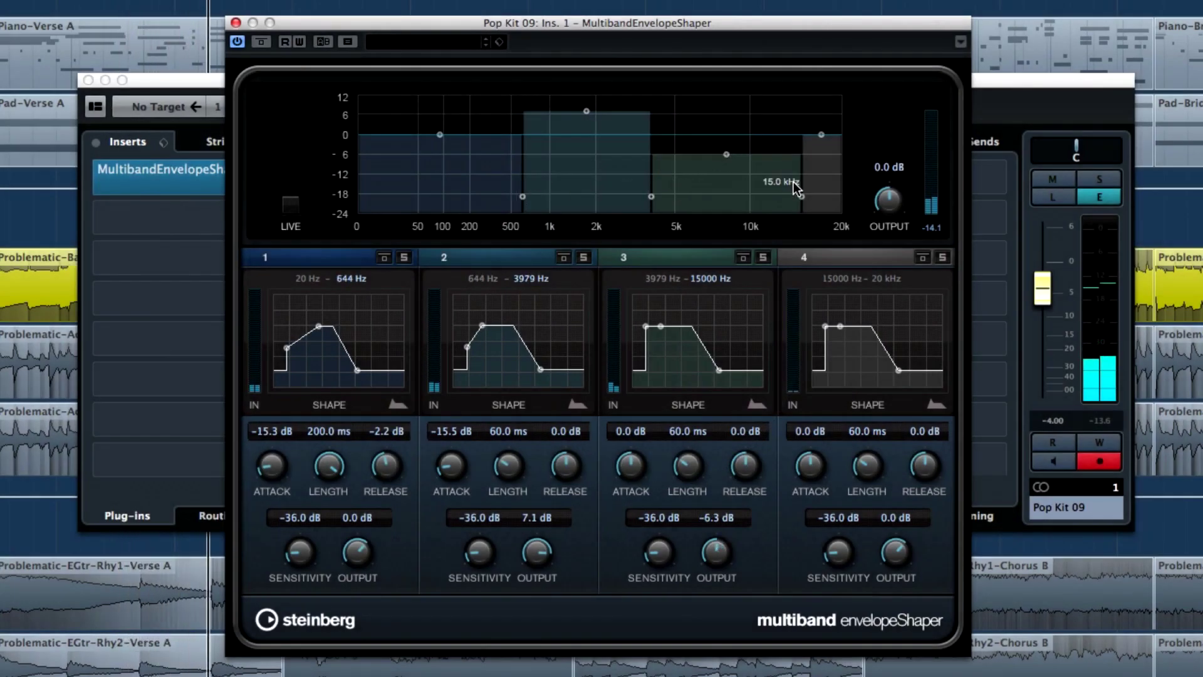
{"action": "left_click_drag", "start_coordinate": [798, 195], "coordinate": [777, 196]}
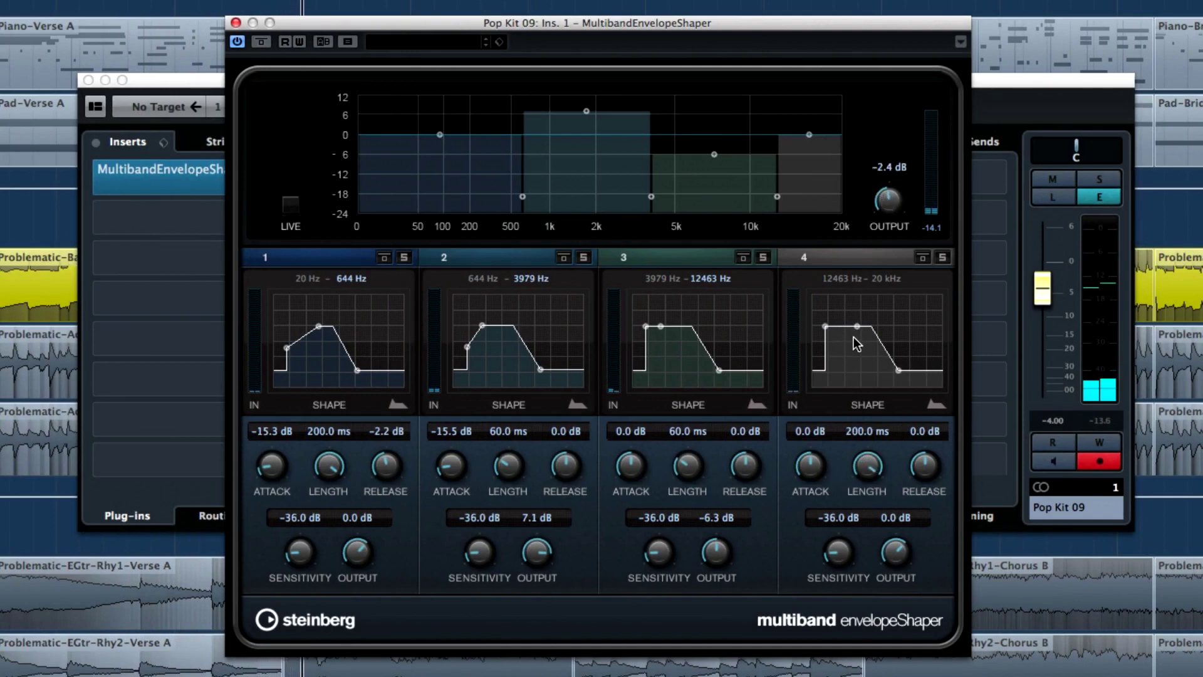
{"action": "left_click_drag", "start_coordinate": [927, 465], "coordinate": [935, 403]}
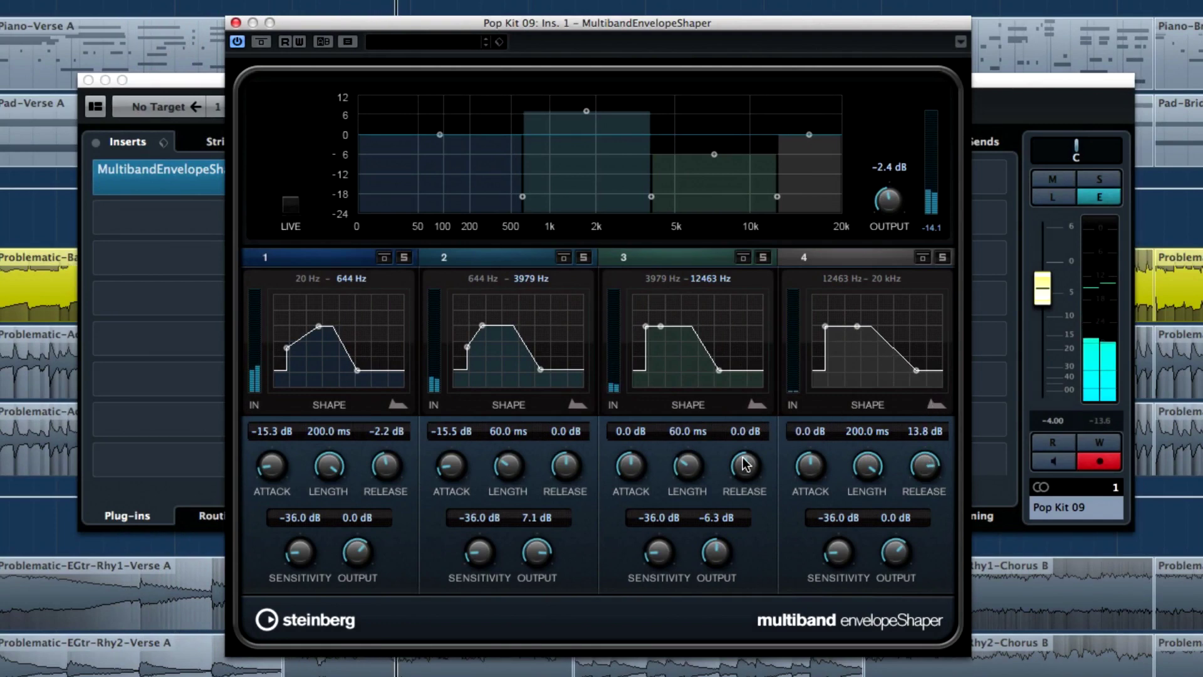
{"action": "left_click_drag", "start_coordinate": [739, 474], "coordinate": [703, 398]}
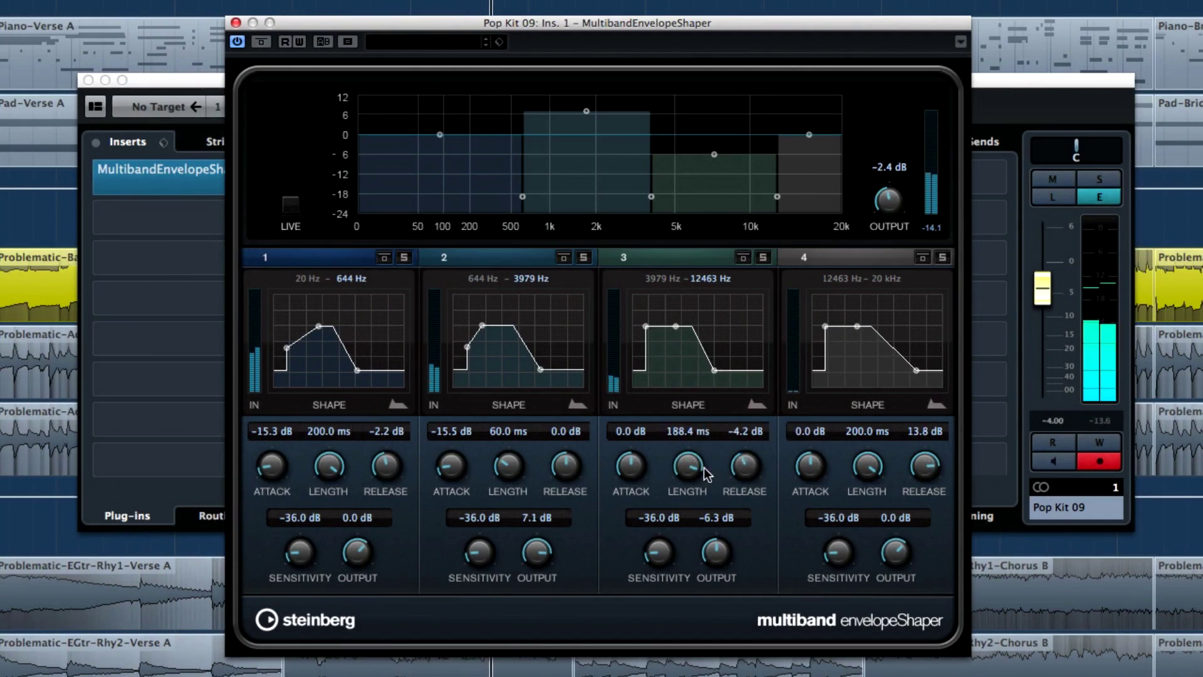
{"action": "left_click_drag", "start_coordinate": [713, 551], "coordinate": [715, 552]}
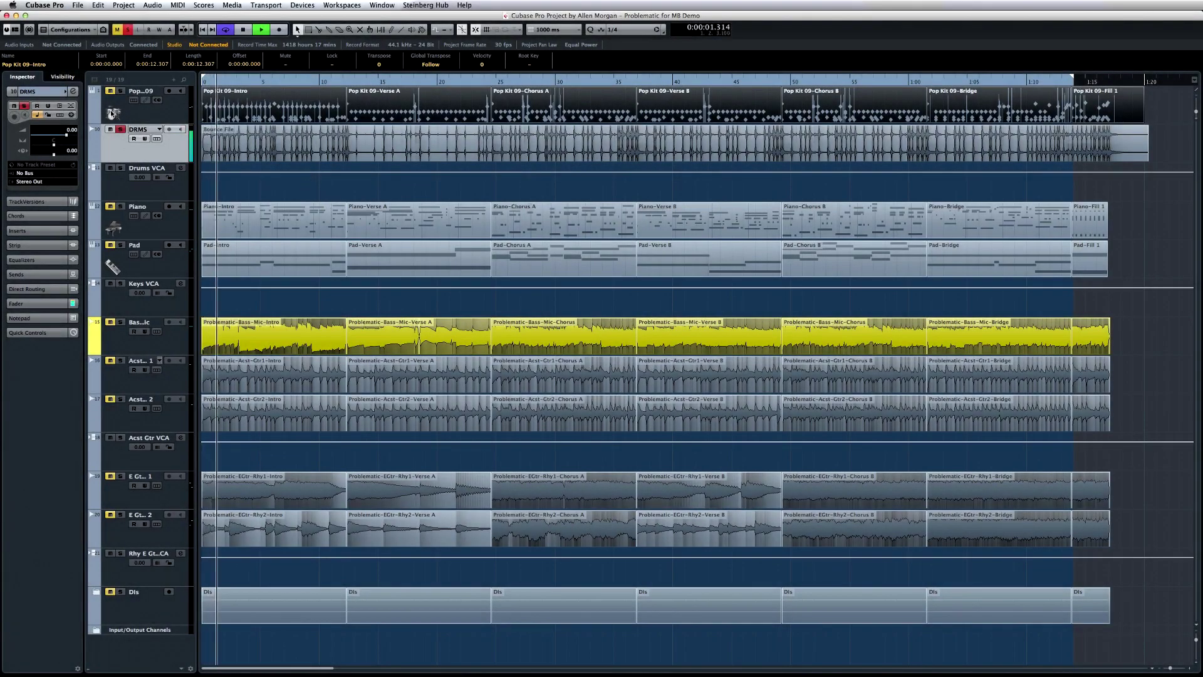
Step: Open the DRMS channel settings and load Steinberg > Dynamics > MultibandEnvelopeShaper into insert slot 1
{"action": "left_click", "coordinate": [74, 91]}
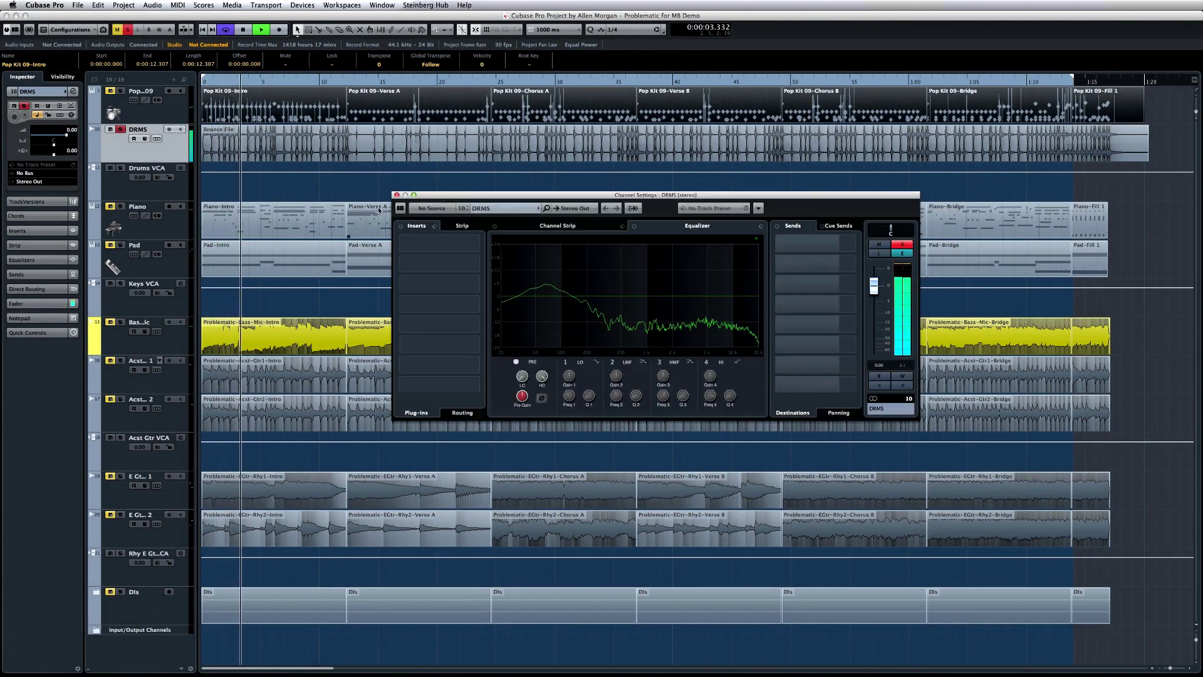
{"action": "left_click", "coordinate": [478, 247]}
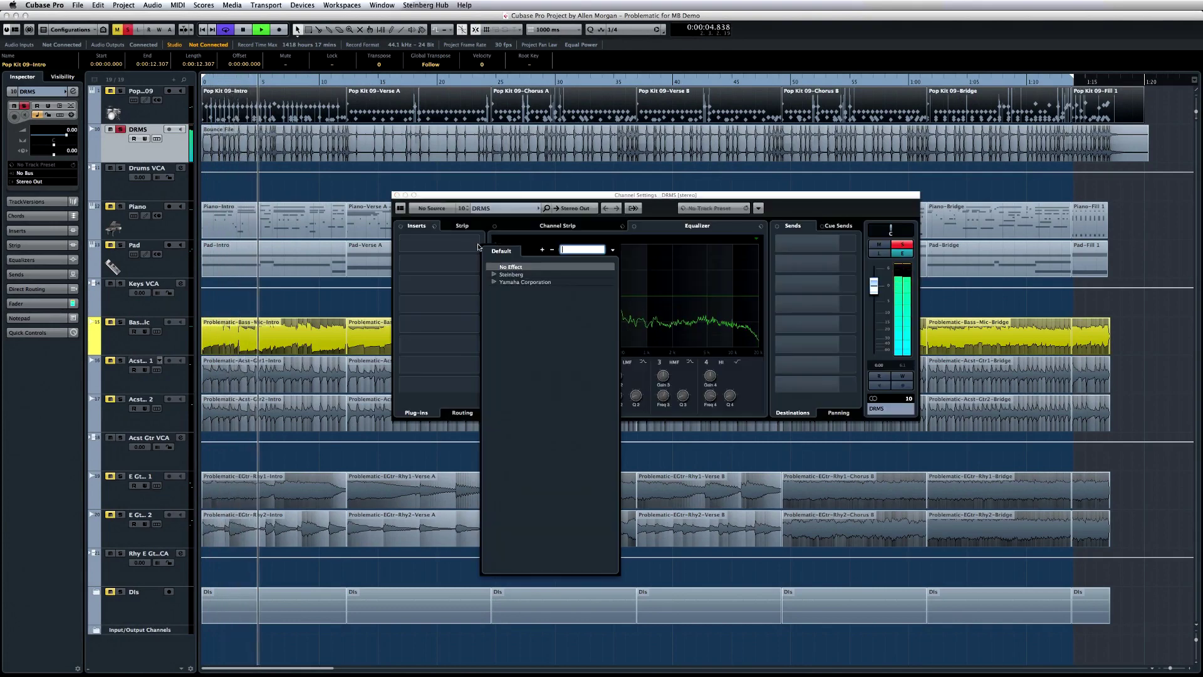
{"action": "left_click", "coordinate": [494, 274]}
{"action": "left_click", "coordinate": [503, 297]}
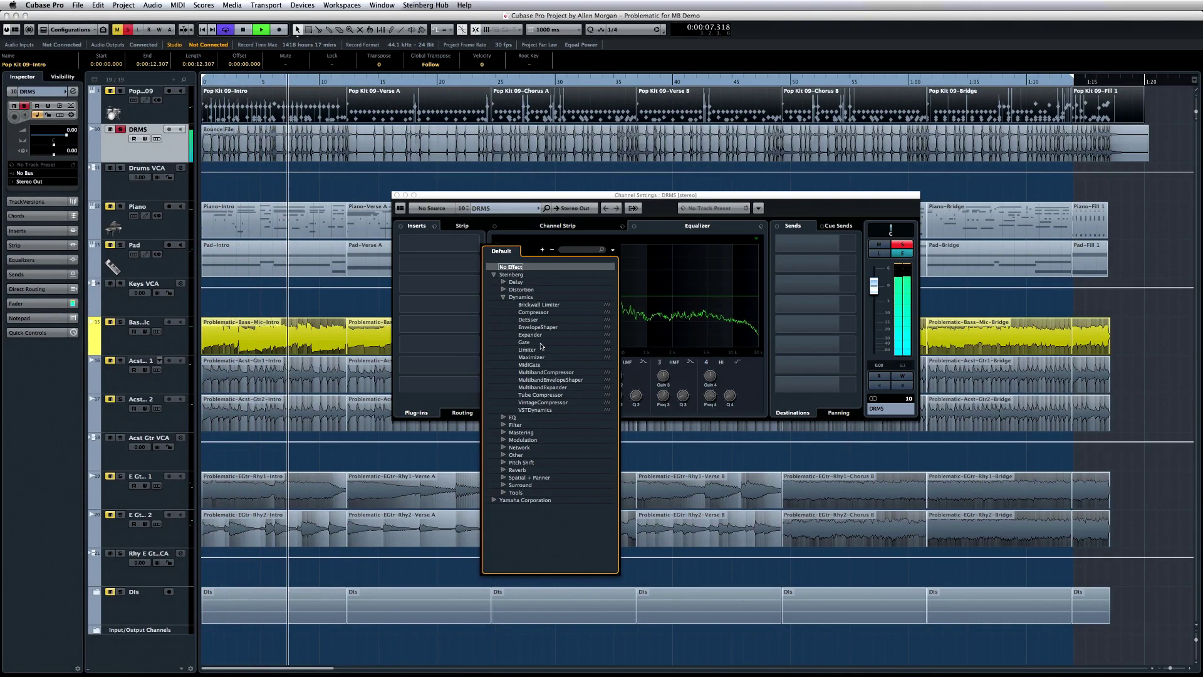
{"action": "left_click", "coordinate": [590, 379]}
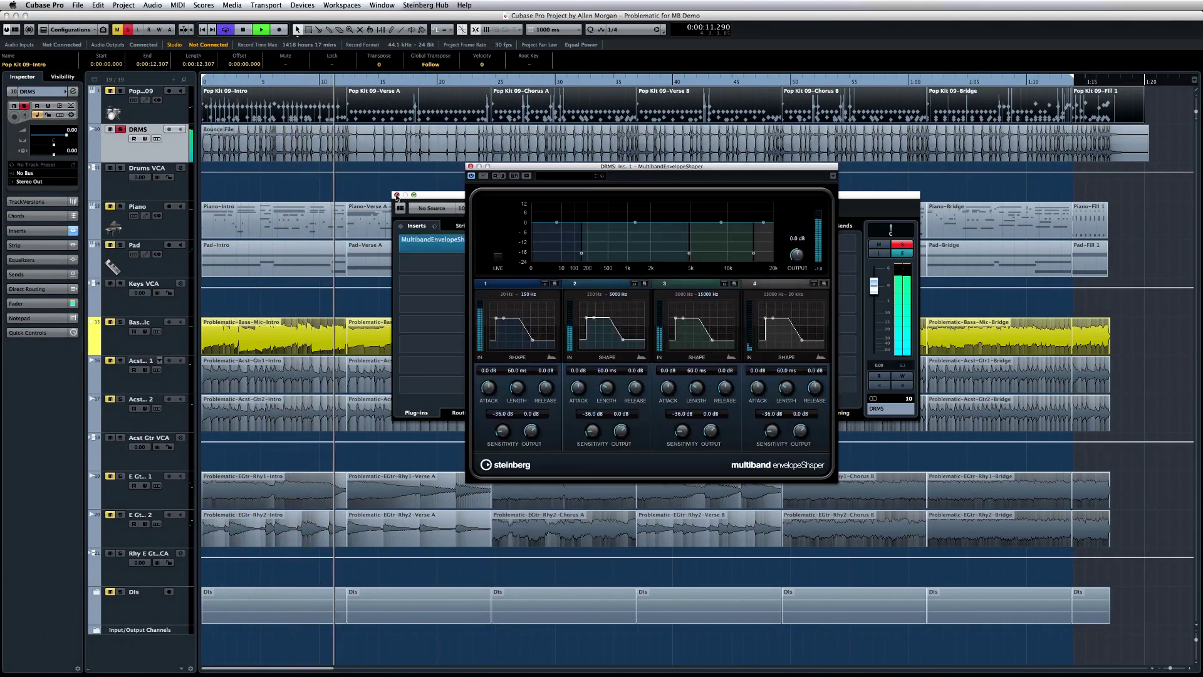
Step: Close Channel Settings, then solo band 2 and move the envelope shaper splits to about 276 Hz and 763 Hz
{"action": "left_click", "coordinate": [397, 195]}
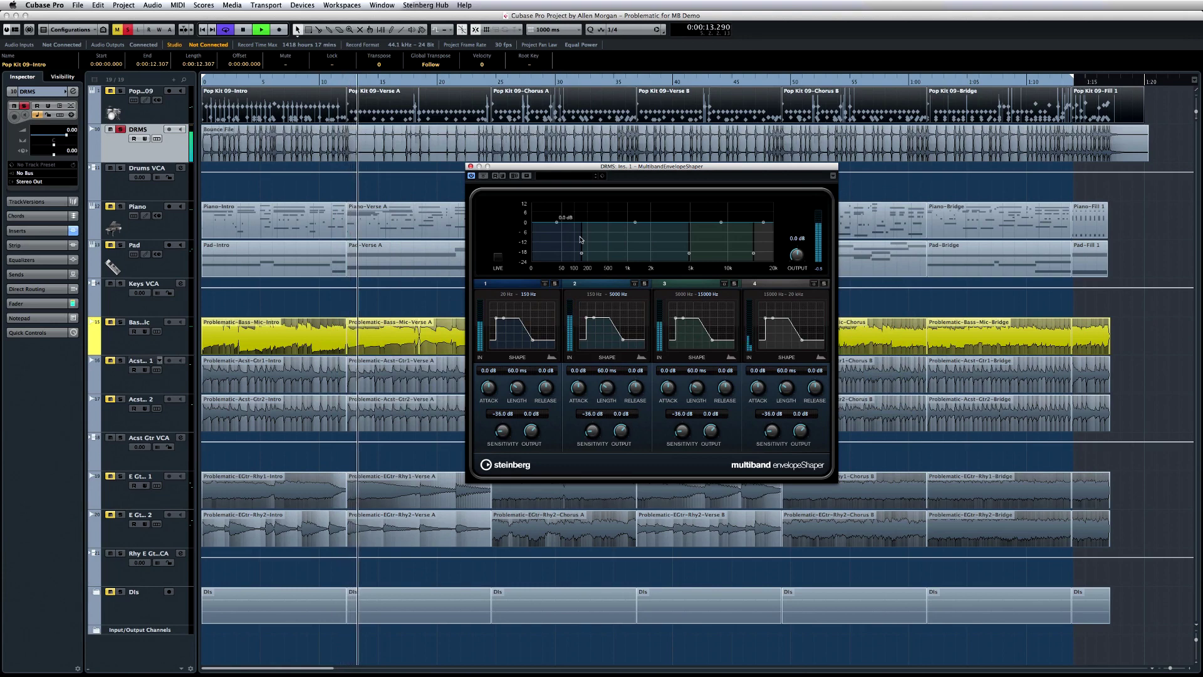
{"action": "mouse_move", "coordinate": [583, 255]}
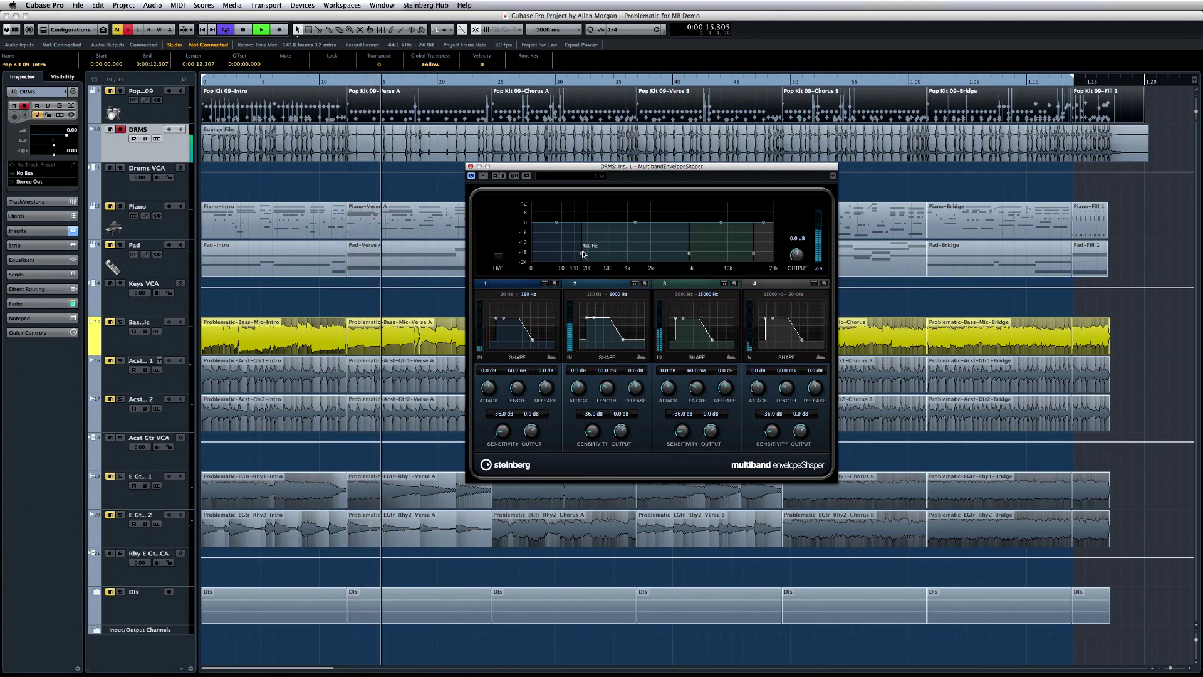
{"action": "left_click_drag", "start_coordinate": [583, 254], "coordinate": [650, 254]}
{"action": "left_click", "coordinate": [645, 284]}
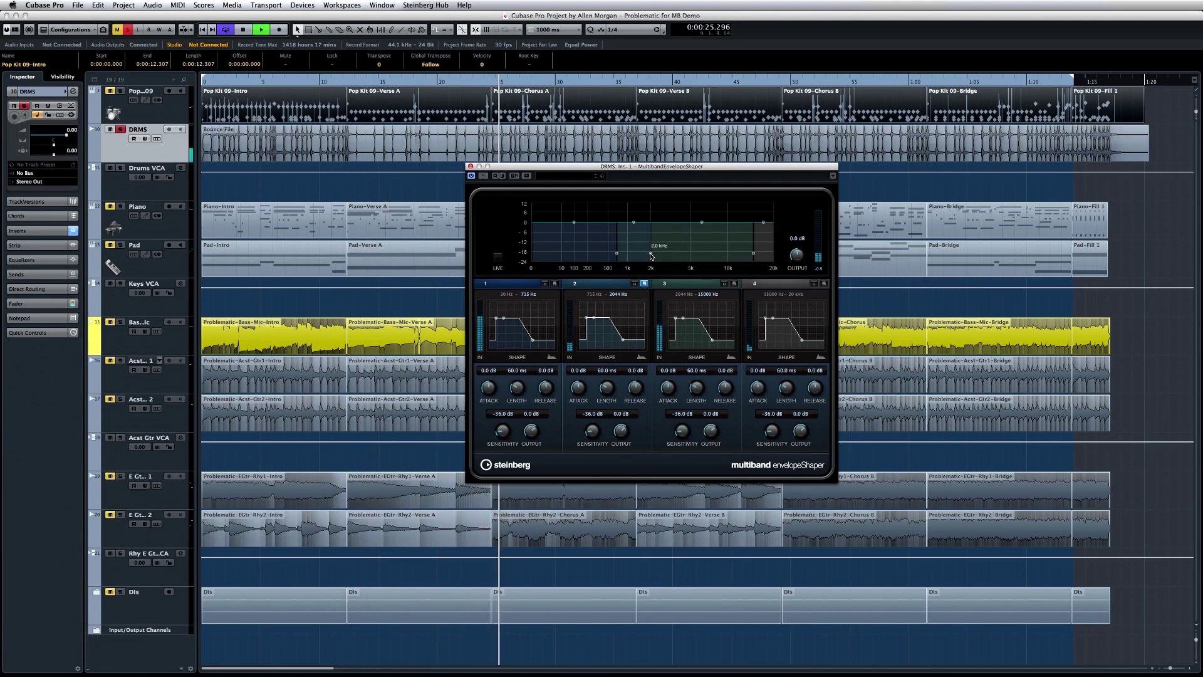
{"action": "left_click_drag", "start_coordinate": [650, 255], "coordinate": [606, 226]}
{"action": "left_click", "coordinate": [643, 283]}
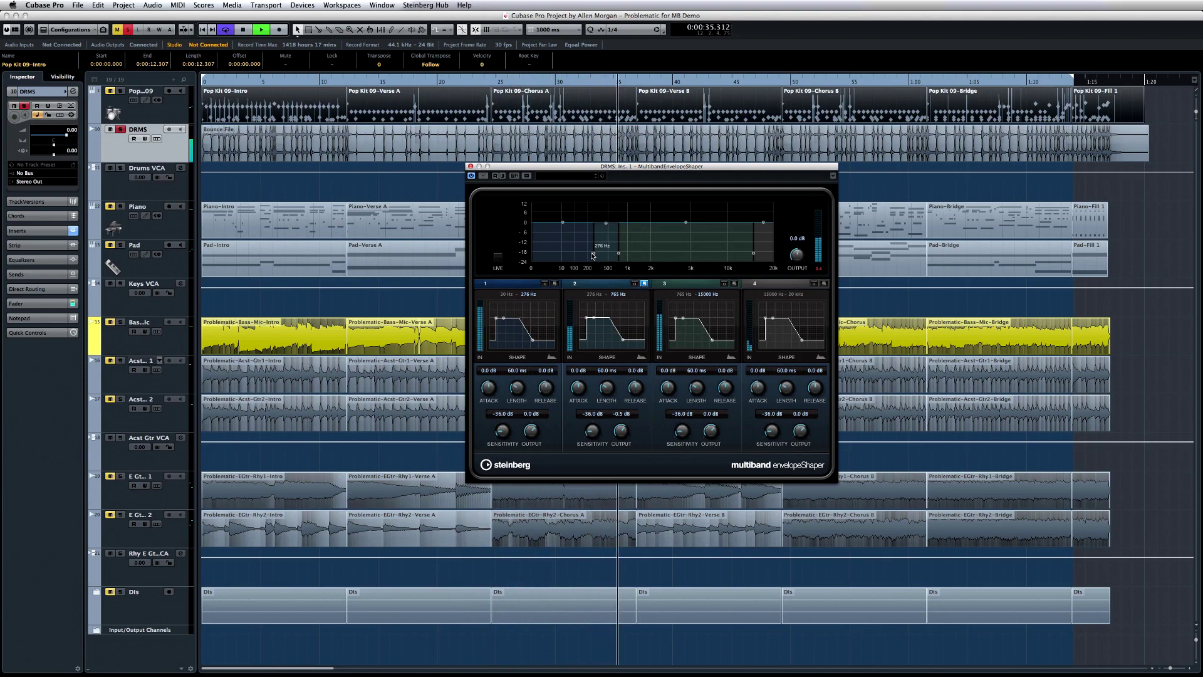
Step: Reshape the envelope shaper: splits near 142 Hz and 5.3 kHz, band 2 attack 15.0 dB, band 3 length 110.7 ms
{"action": "left_click_drag", "start_coordinate": [592, 256], "coordinate": [580, 254]}
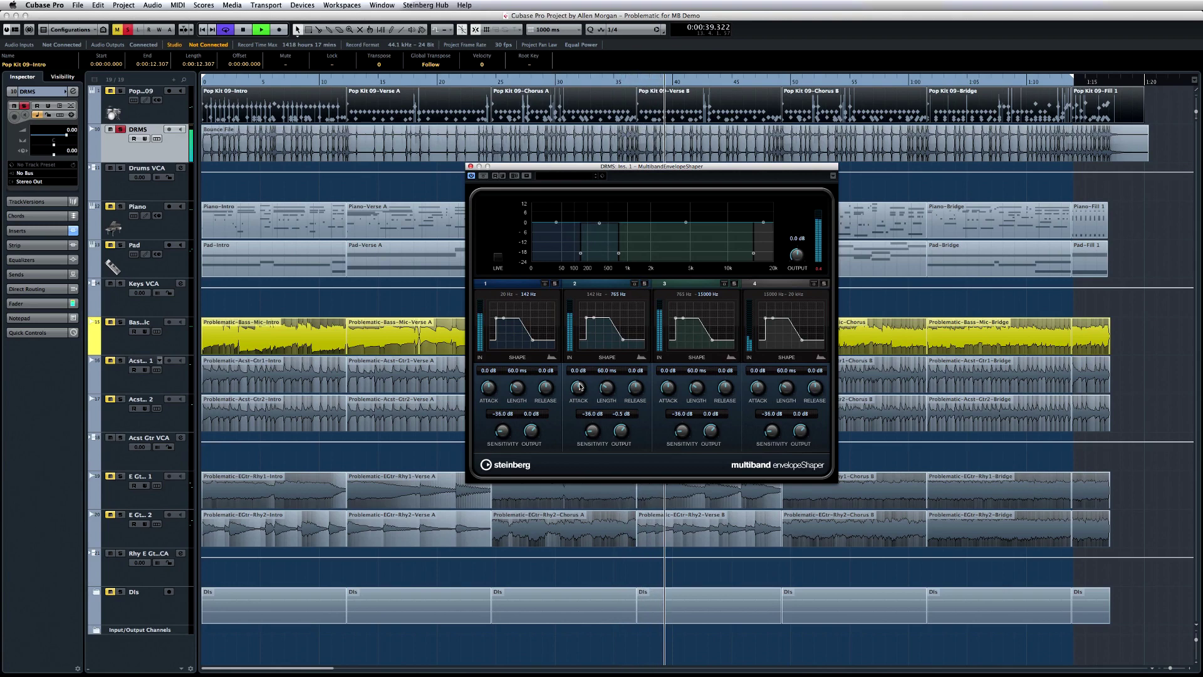
{"action": "left_click_drag", "start_coordinate": [576, 358], "coordinate": [576, 348]}
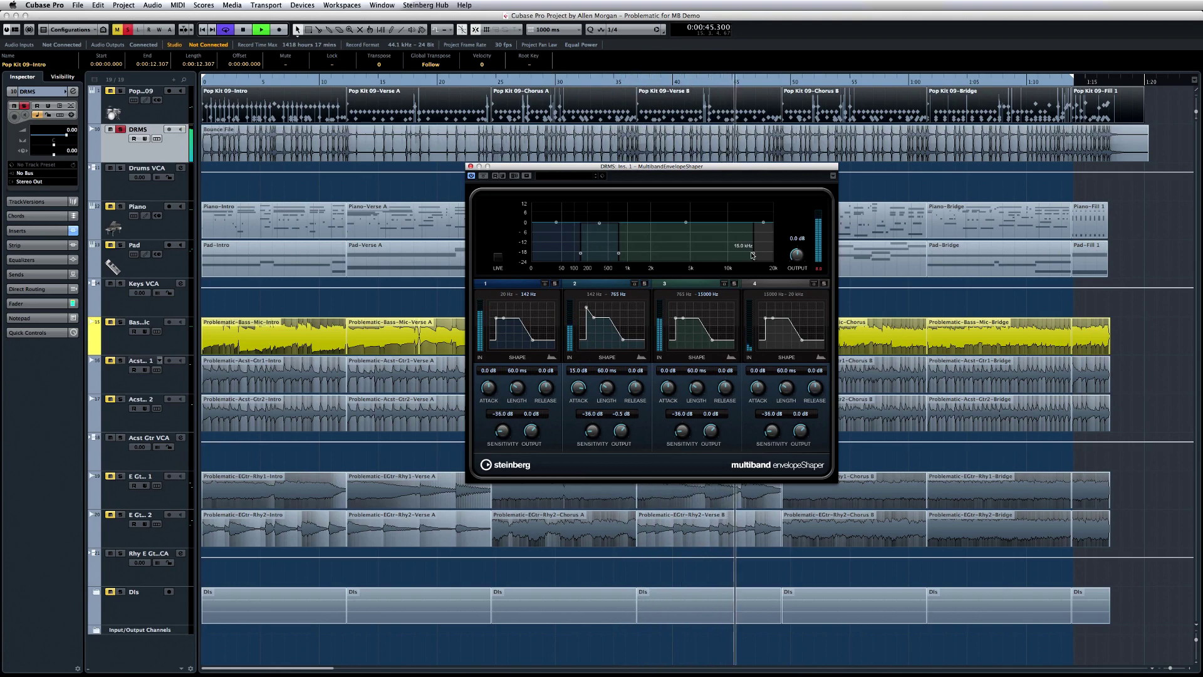
{"action": "left_click_drag", "start_coordinate": [752, 255], "coordinate": [692, 254]}
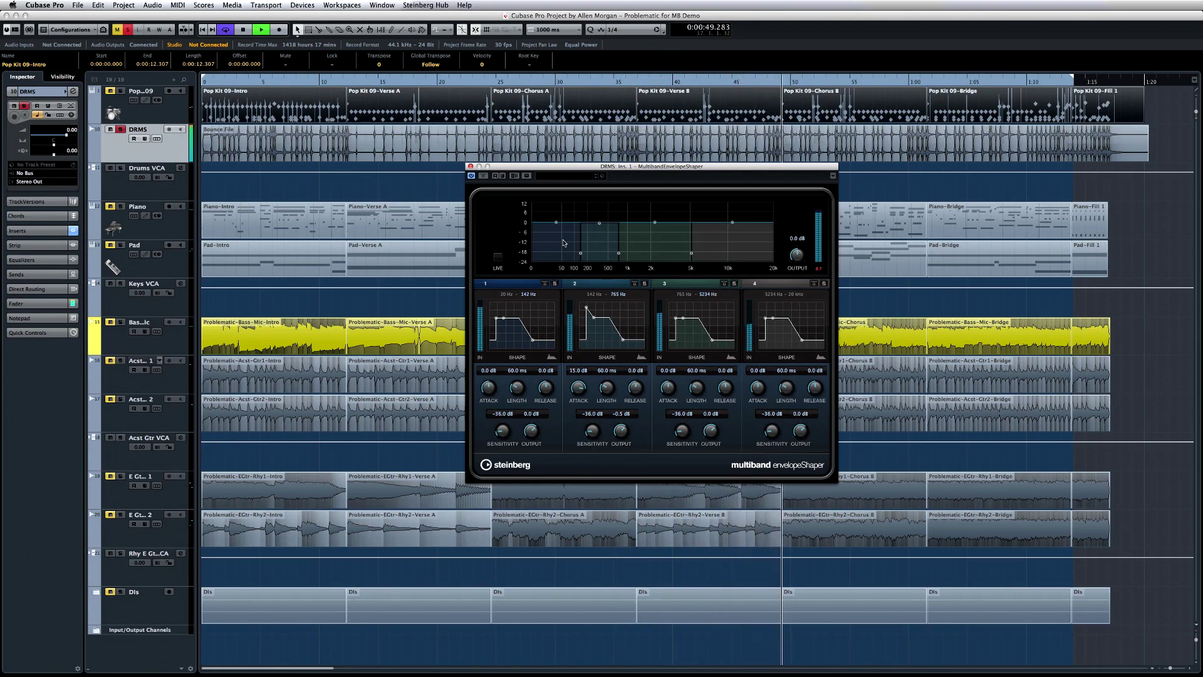
{"action": "left_click_drag", "start_coordinate": [619, 253], "coordinate": [663, 210]}
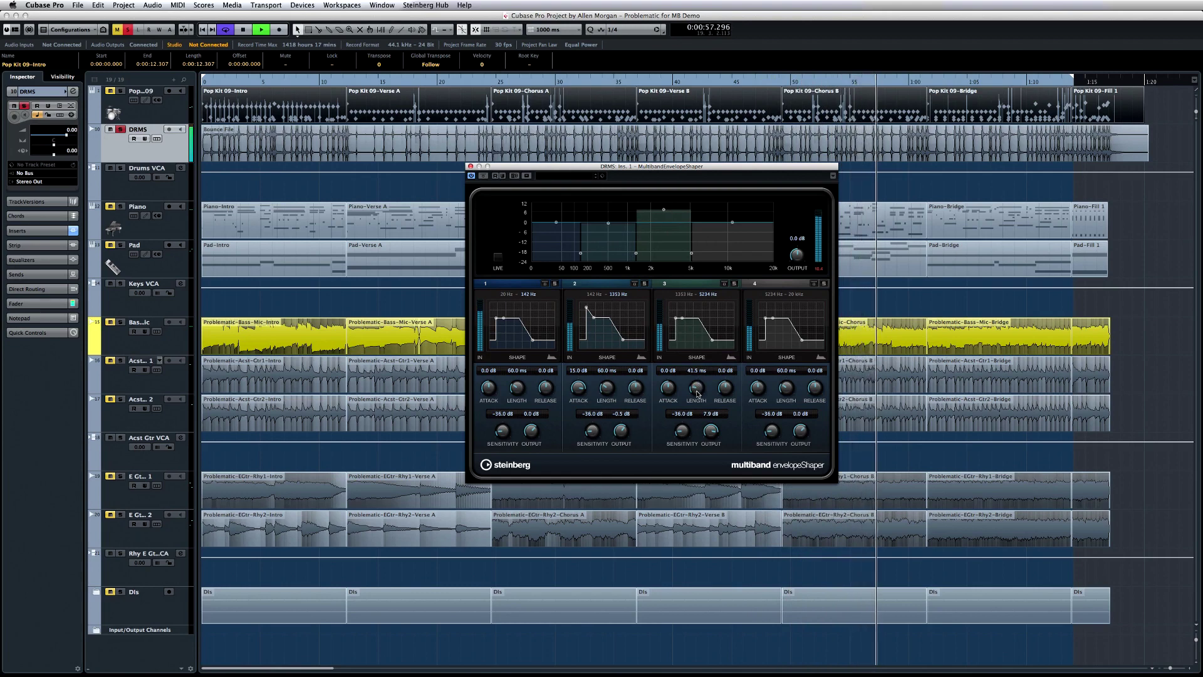
{"action": "left_click_drag", "start_coordinate": [697, 390], "coordinate": [699, 362]}
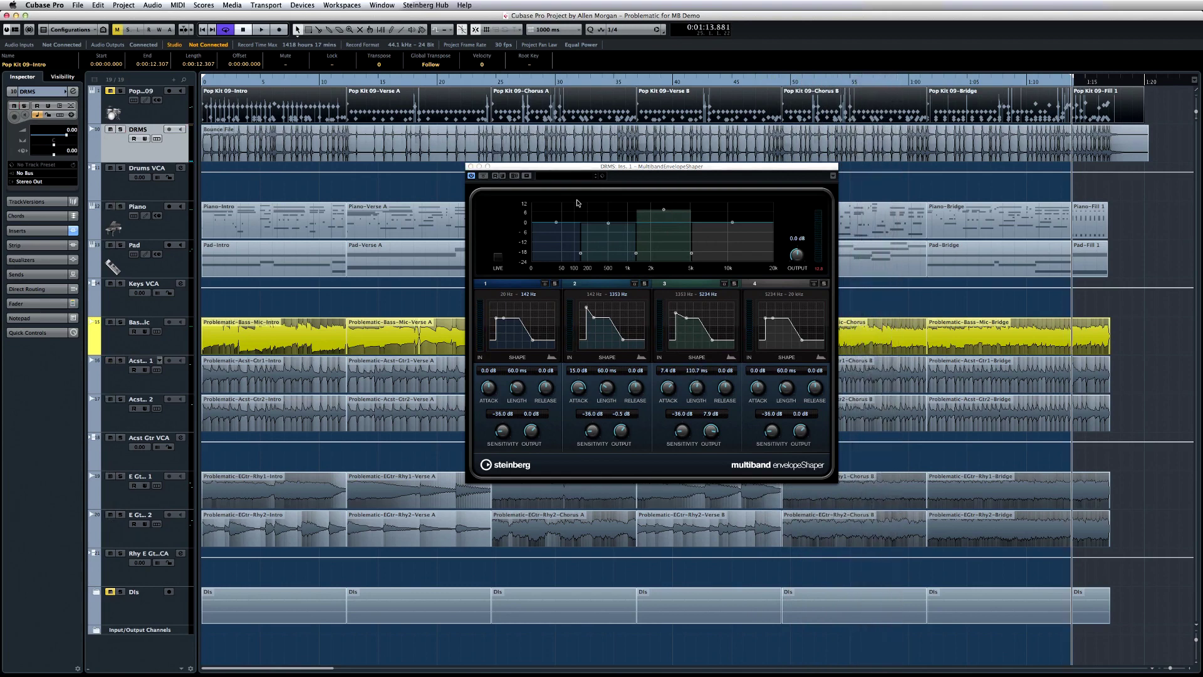
{"action": "left_click_drag", "start_coordinate": [559, 219], "coordinate": [555, 217]}
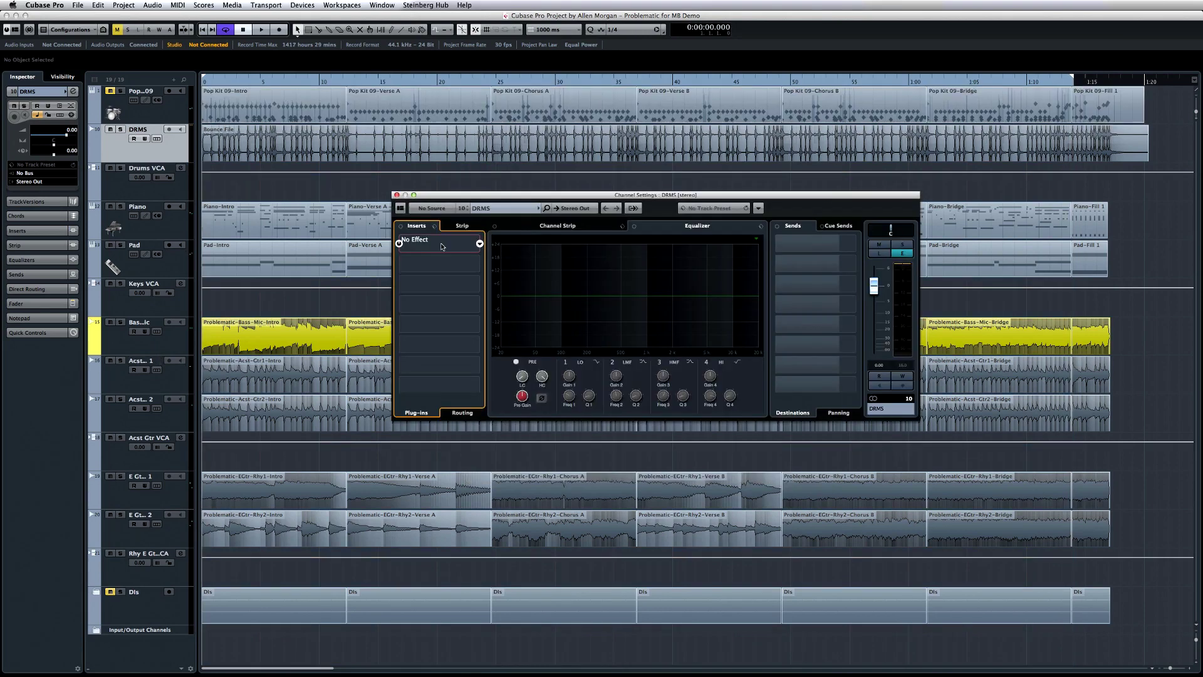
Step: Restart playback and load Steinberg > Dynamics > MultibandExpander into the drums channel's first insert
{"action": "key", "text": "space"}
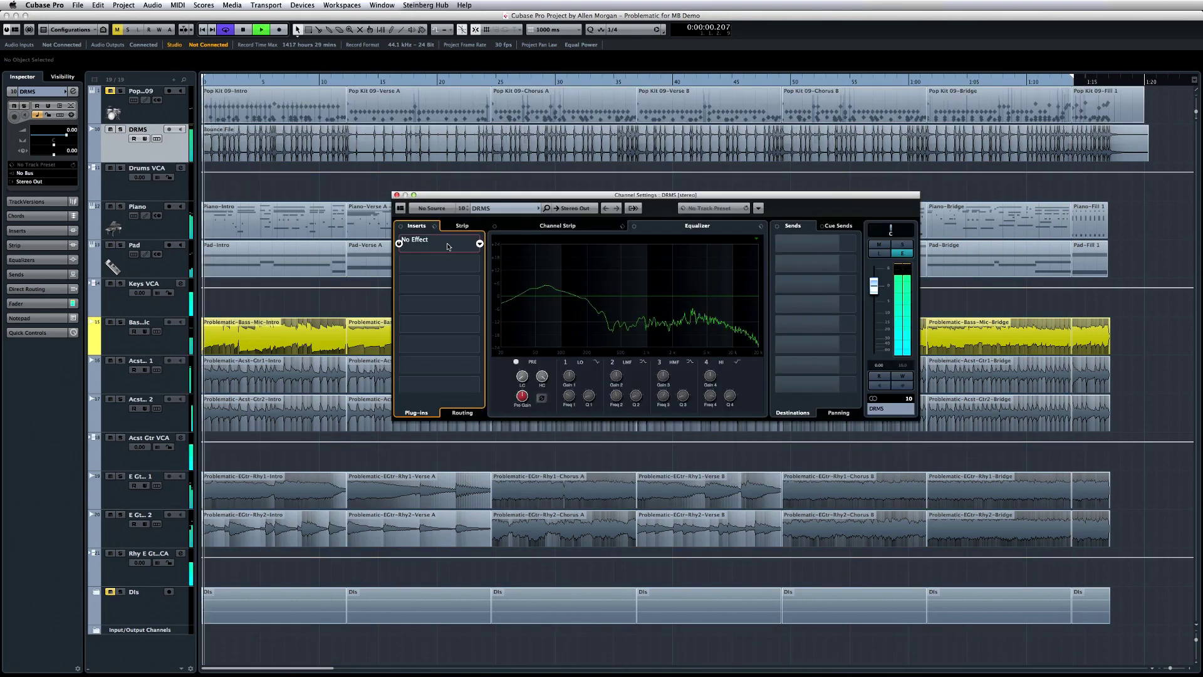
{"action": "left_click", "coordinate": [479, 246]}
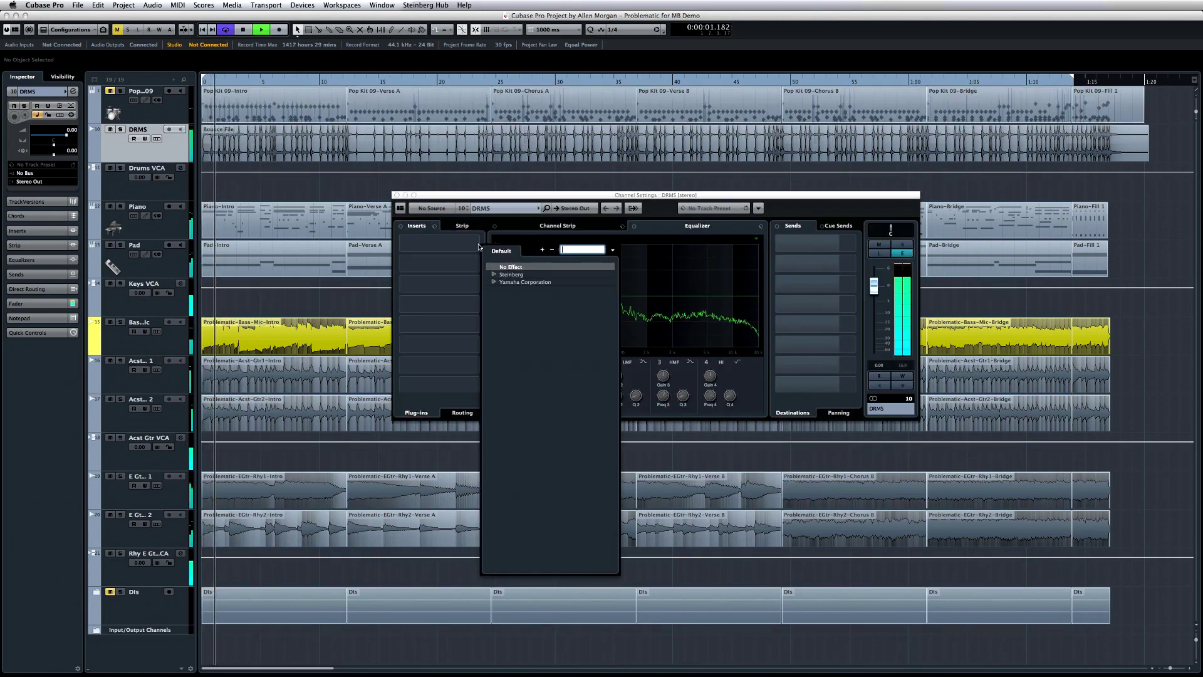
{"action": "left_click", "coordinate": [494, 275]}
{"action": "left_click", "coordinate": [504, 298]}
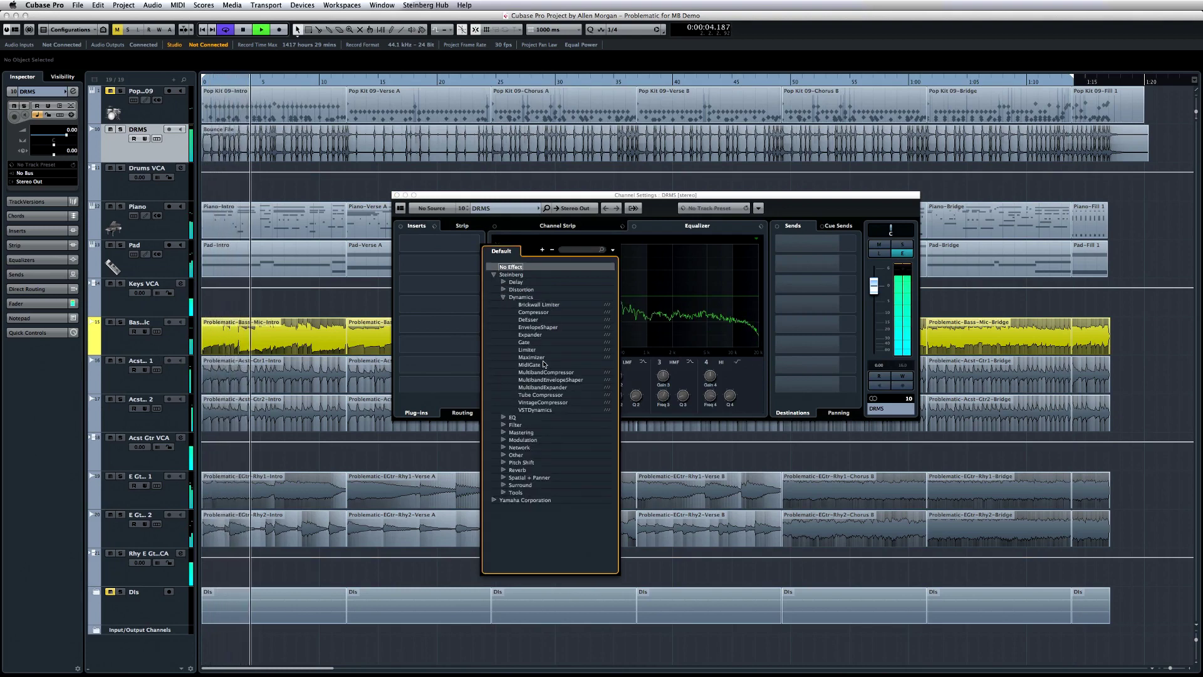
{"action": "left_click", "coordinate": [542, 387]}
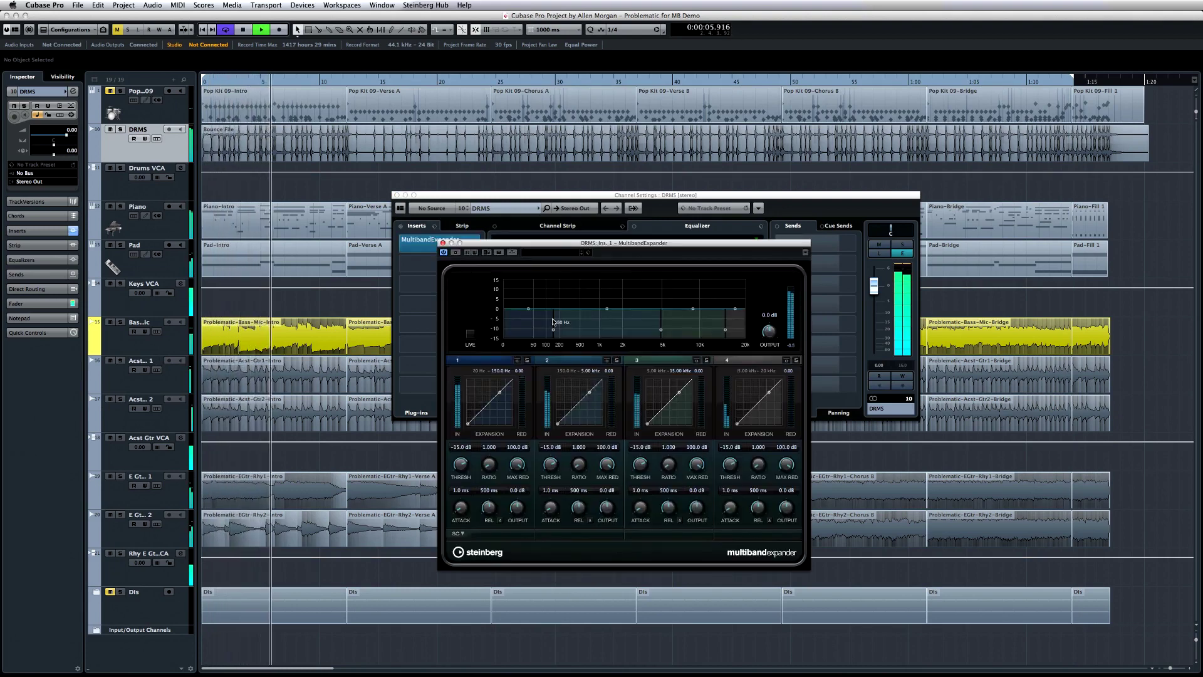
Step: Move the expander editor up, set splits near 246 Hz and 6 kHz, boost band 3 to 10.6 dB, lower band 1
{"action": "left_click_drag", "start_coordinate": [568, 245], "coordinate": [588, 124]}
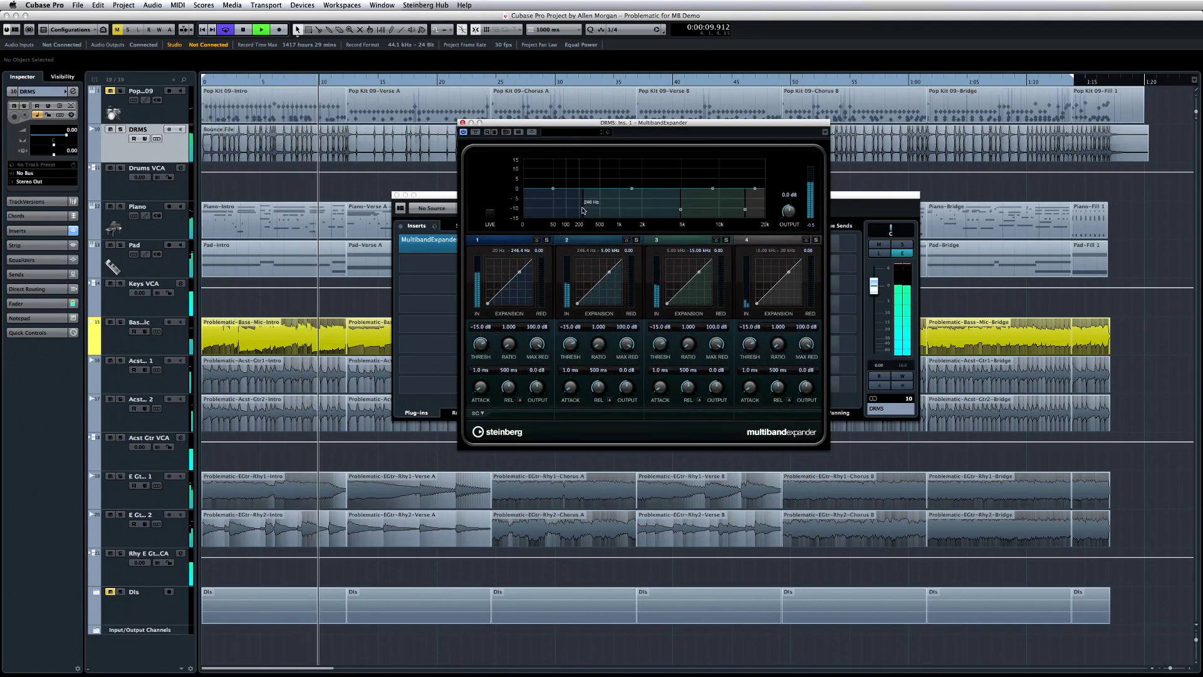
{"action": "left_click_drag", "start_coordinate": [574, 210], "coordinate": [553, 177]}
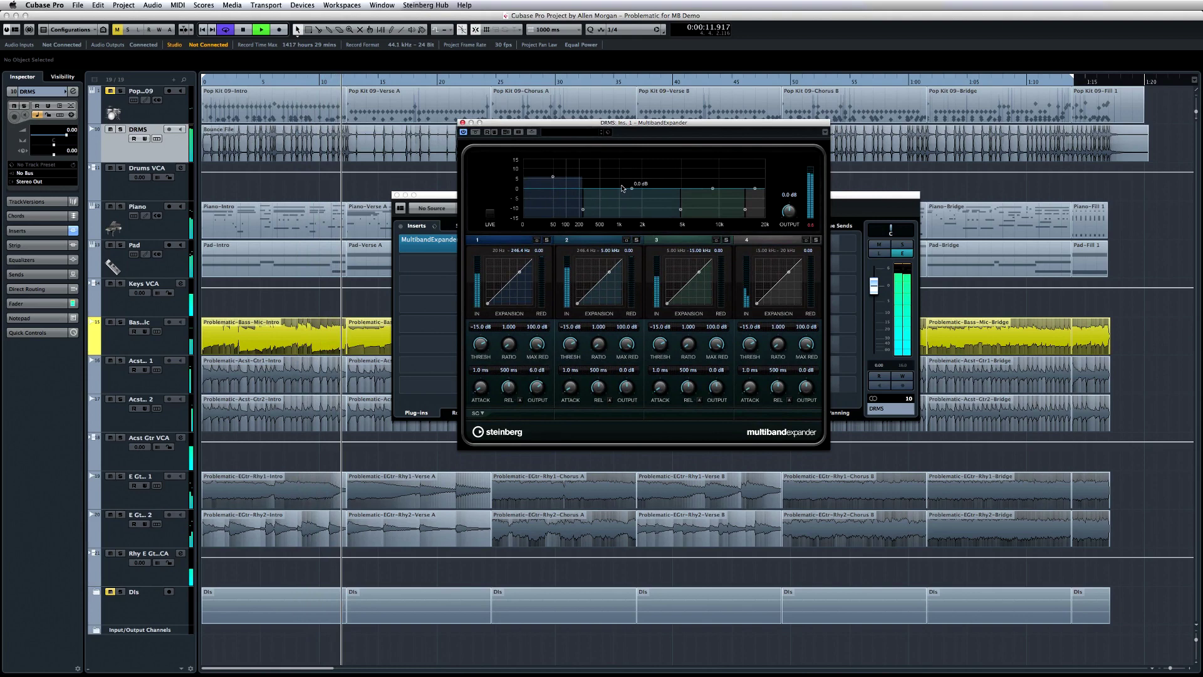
{"action": "left_click_drag", "start_coordinate": [629, 189], "coordinate": [718, 170]}
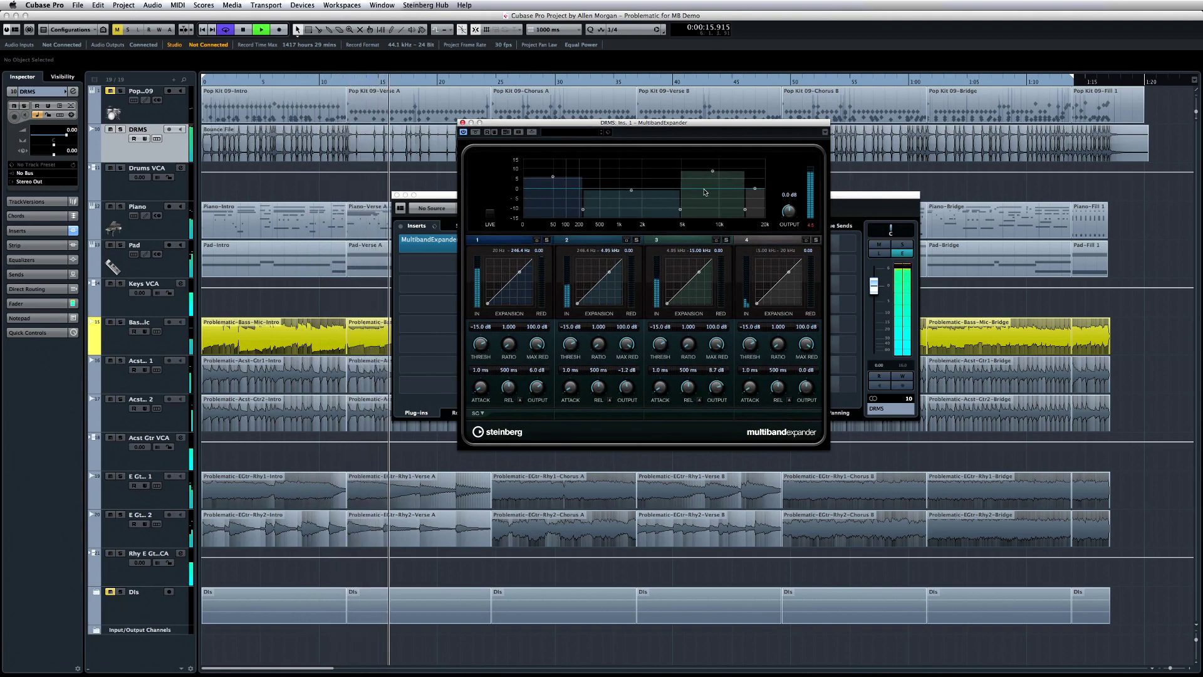
{"action": "left_click_drag", "start_coordinate": [681, 211], "coordinate": [692, 212]}
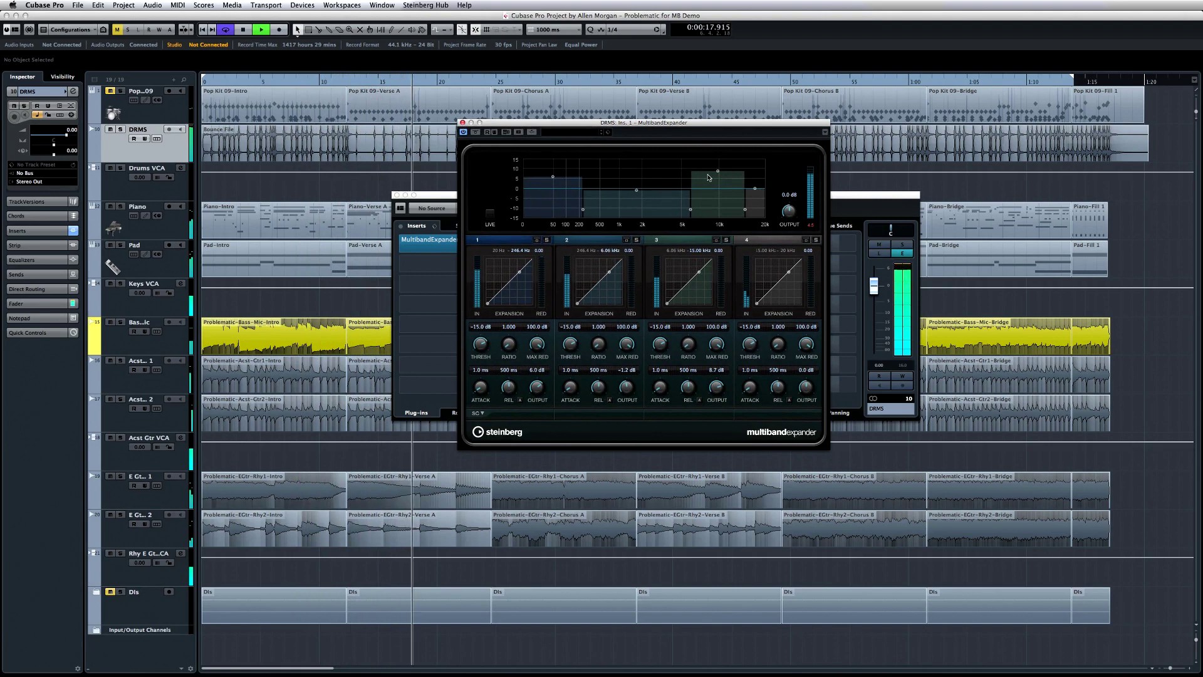
{"action": "mouse_move", "coordinate": [718, 171]}
{"action": "left_mouse_down"}
{"action": "mouse_move", "coordinate": [717, 214]}
{"action": "mouse_move", "coordinate": [715, 166]}
{"action": "left_mouse_up"}
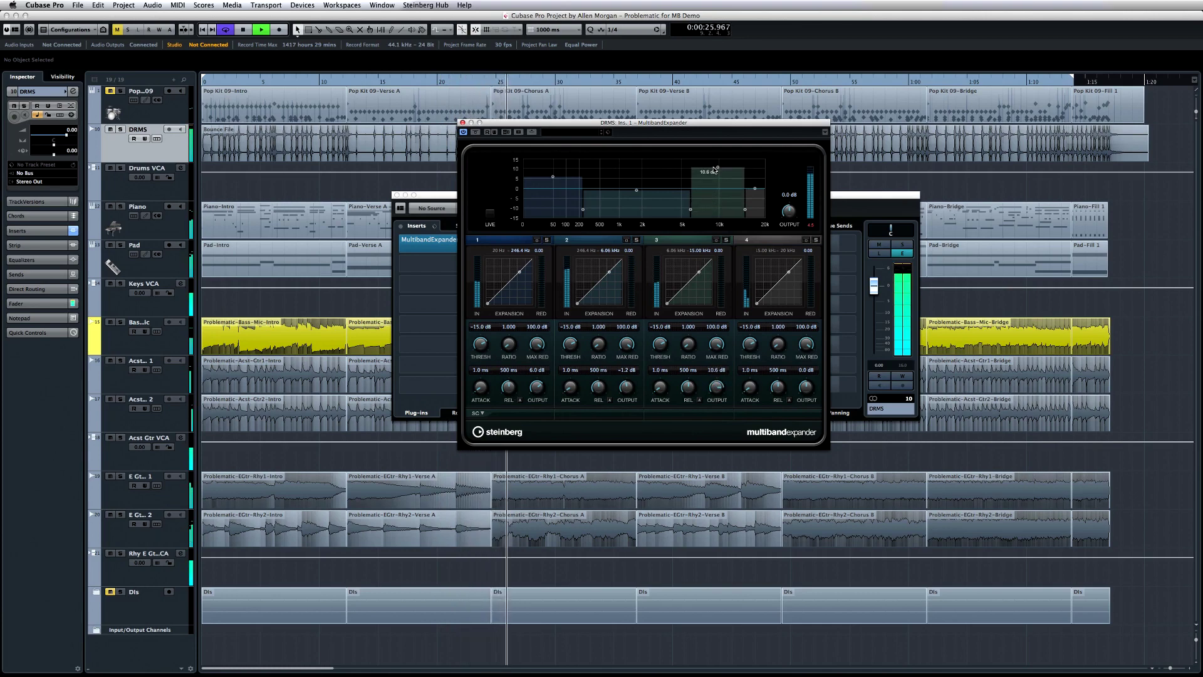
{"action": "left_click_drag", "start_coordinate": [553, 177], "coordinate": [553, 210]}
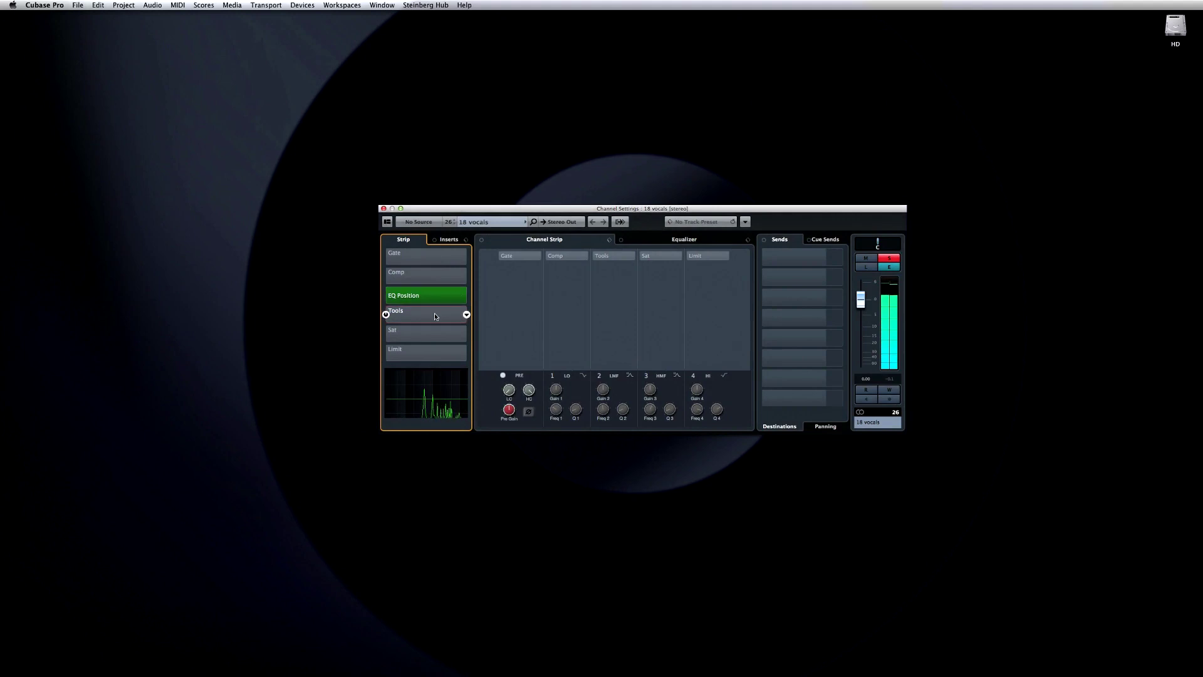
Step: Put a DeEsser in the Tools module, raise its reduction, enable SOLO and DIFF, then choose a saturation type
{"action": "left_click", "coordinate": [467, 316]}
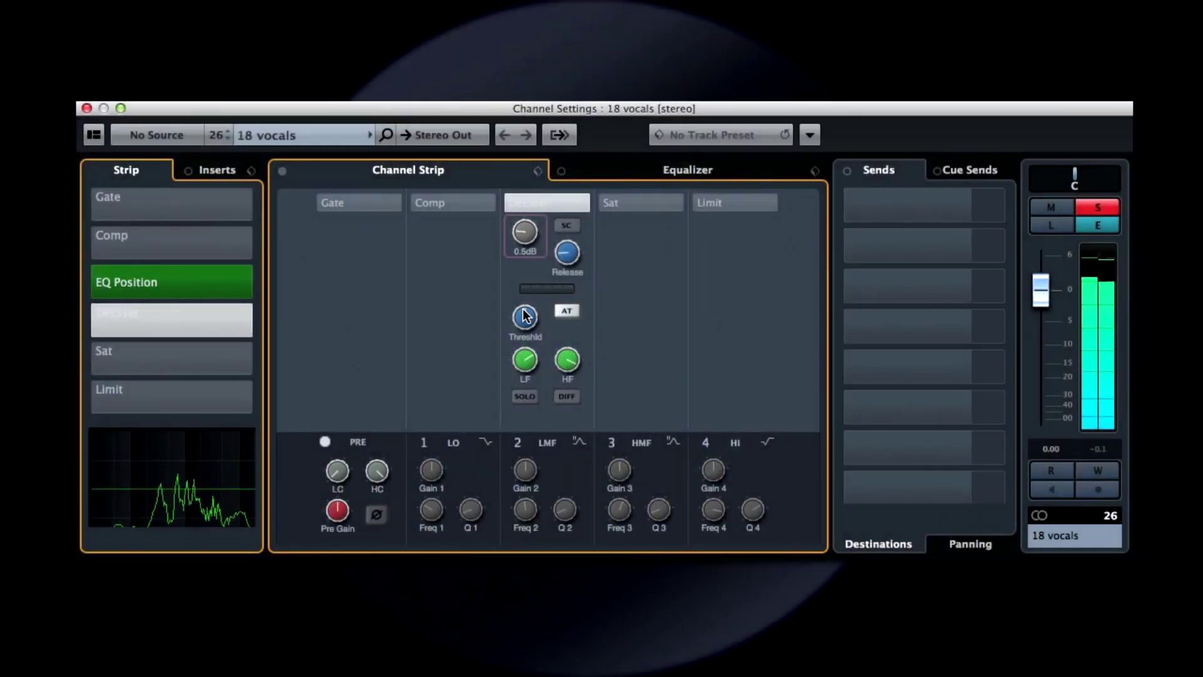
{"action": "left_click_drag", "start_coordinate": [523, 291], "coordinate": [543, 221]}
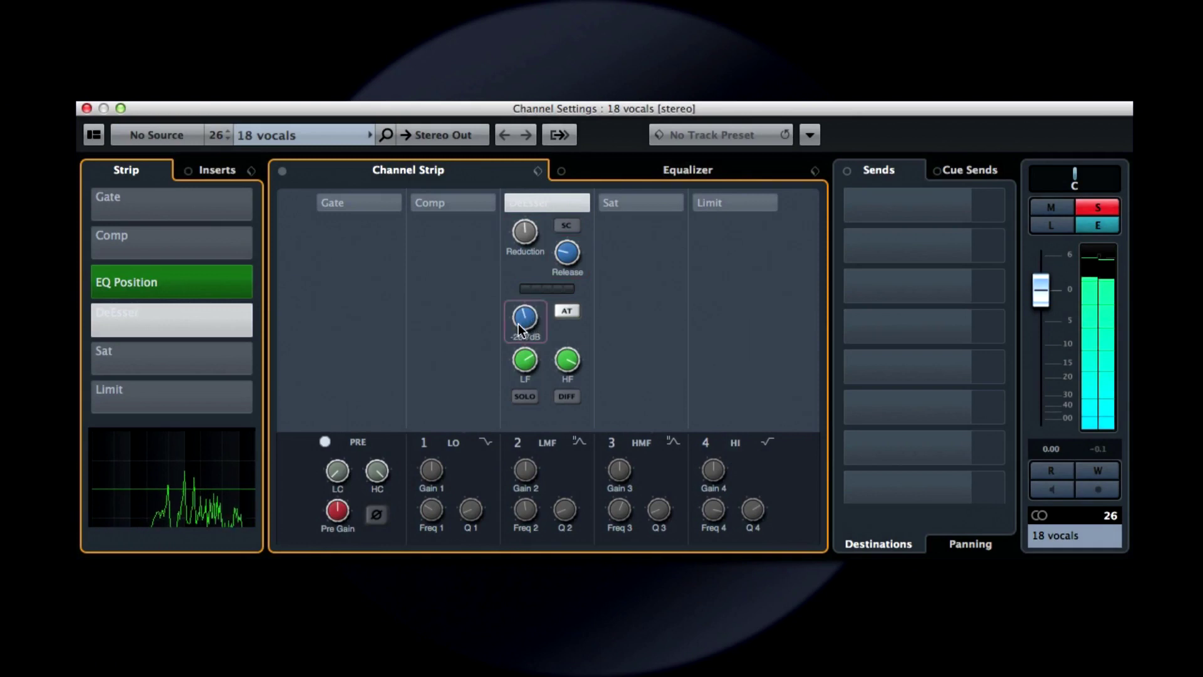
{"action": "left_click", "coordinate": [526, 398]}
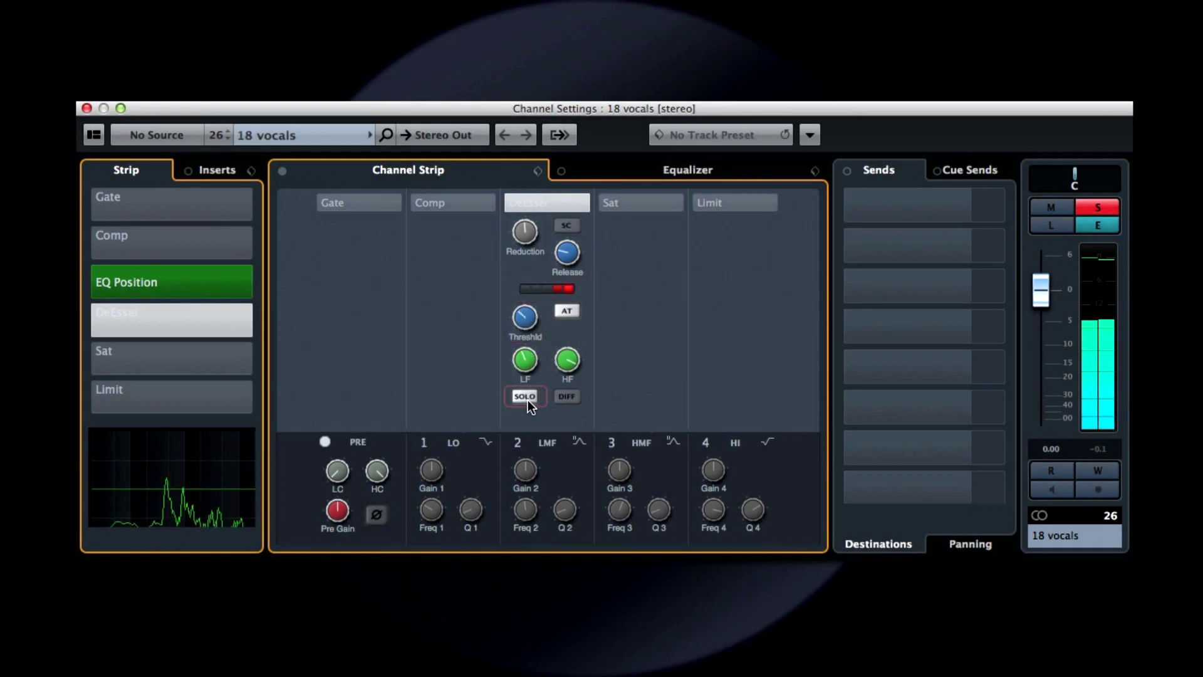
{"action": "left_click", "coordinate": [566, 396]}
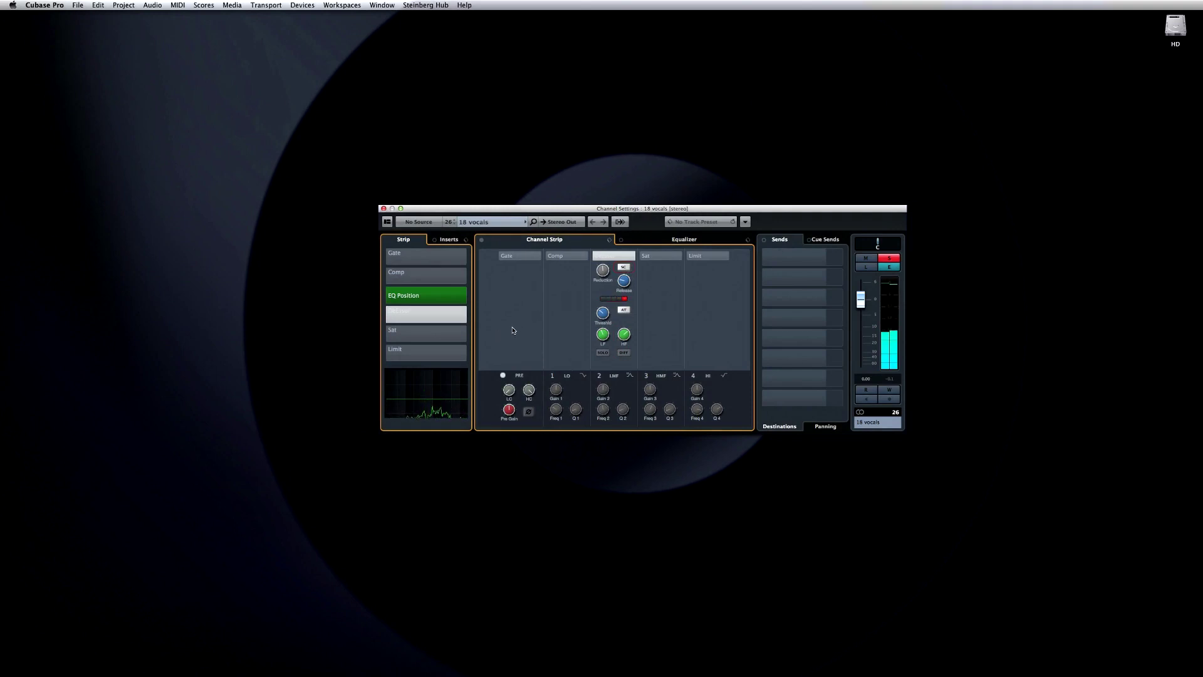
{"action": "left_click", "coordinate": [461, 339]}
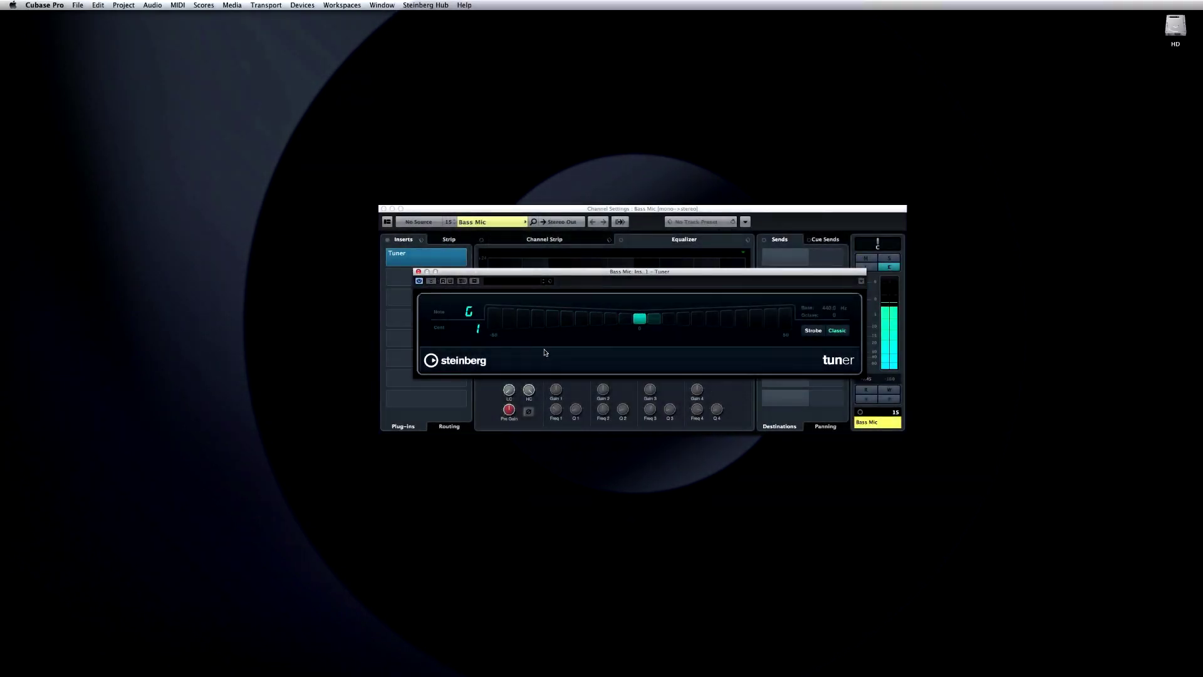
Step: Switch the Bass Mic Tuner to Strobe mode, showing G about -3 cents flat
{"action": "left_click", "coordinate": [818, 335]}
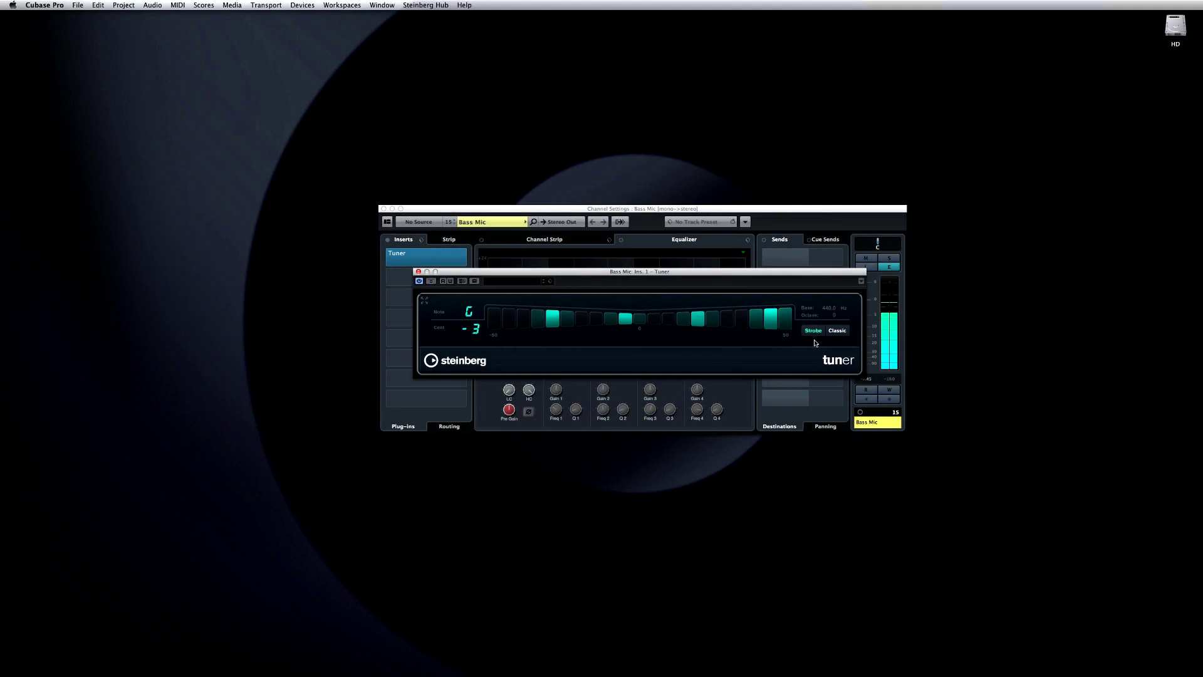